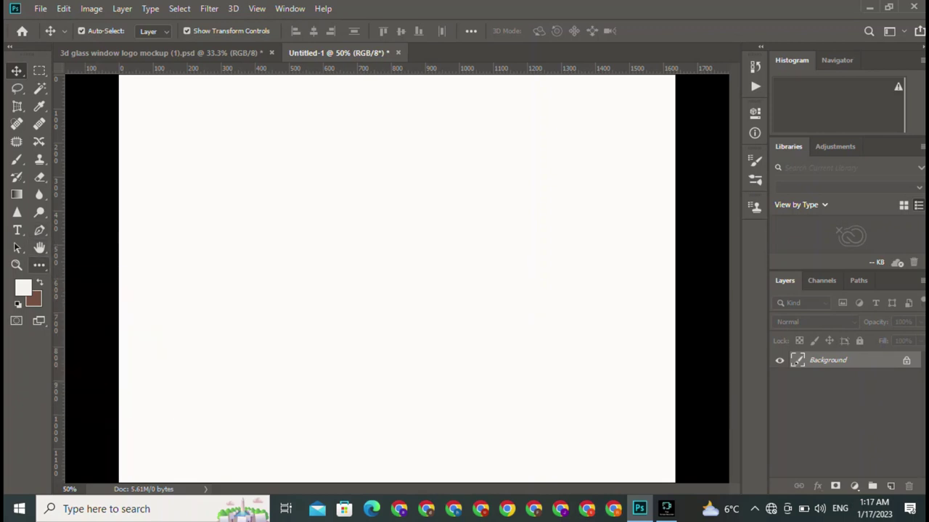
- Draw a tall rectangle on the left side of the canvas and fill it red
key(u)
drag(204, 126, 253, 393)
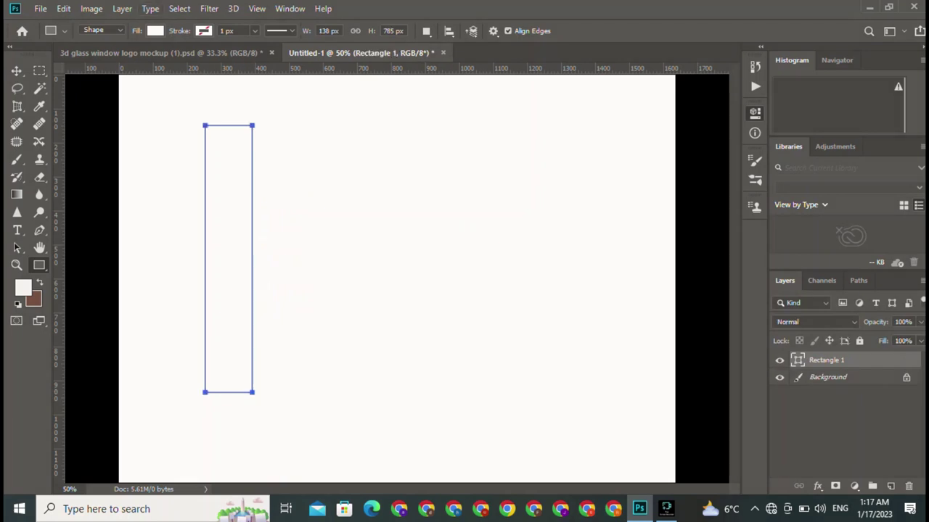
click(155, 31)
click(90, 117)
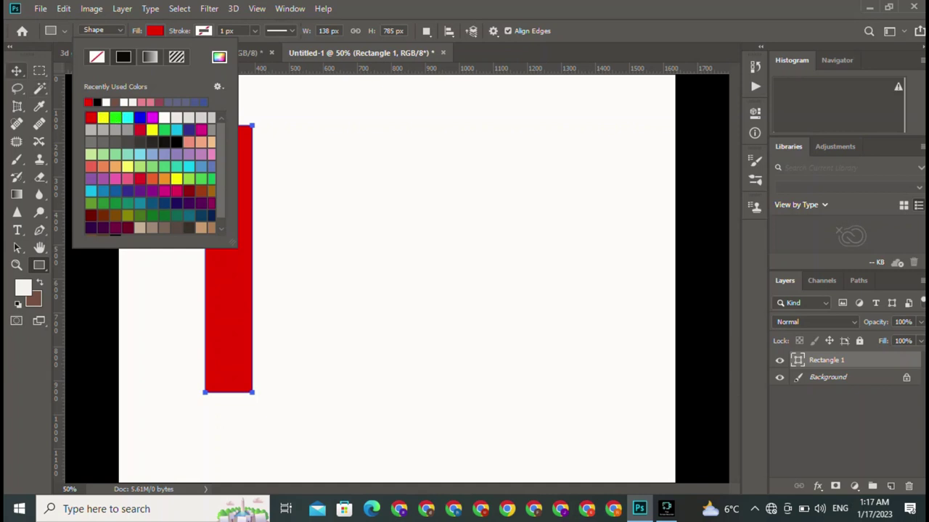
click(16, 70)
- Select the red rectangle with the Move tool
click(16, 70)
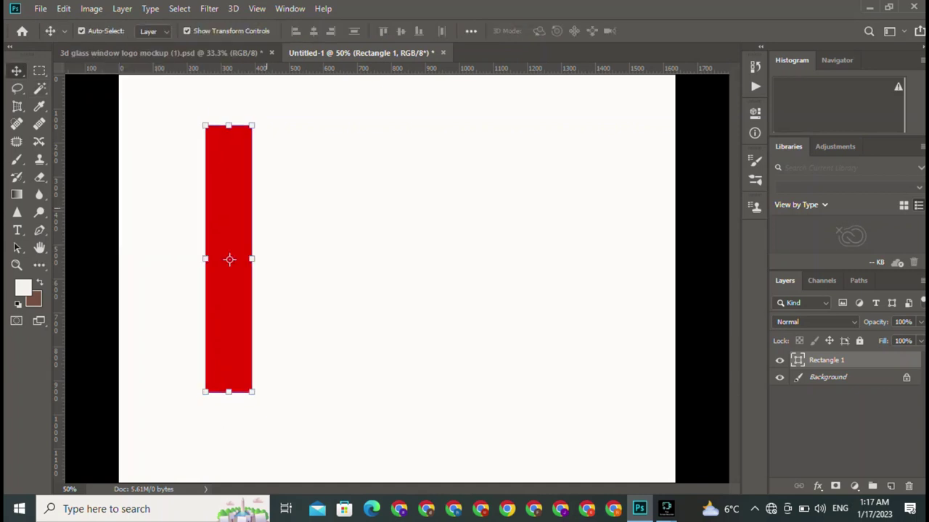
click(271, 181)
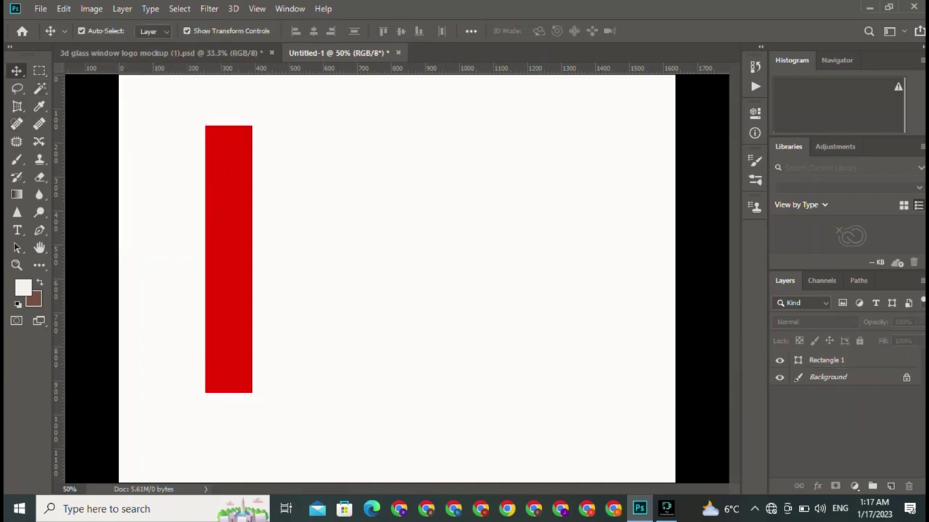
drag(201, 112, 298, 395)
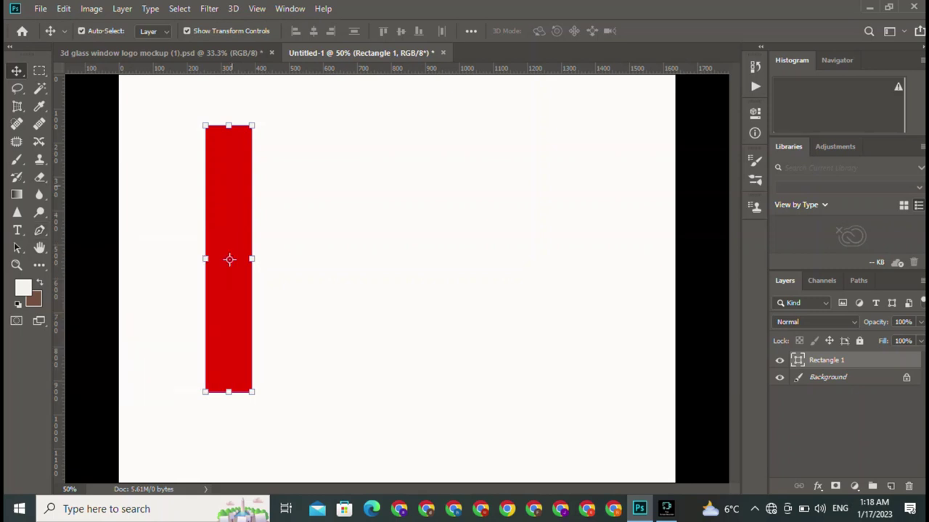
- Scale the red rectangle down to about 112 × 675 px from its top-right corner
right_click(233, 187)
key(Escape)
key(ctrl+t)
right_click(229, 260)
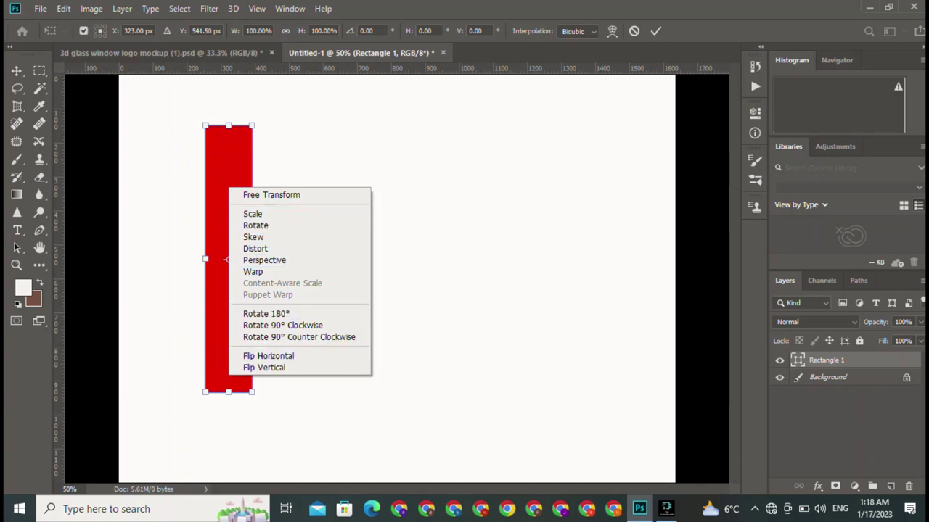
click(252, 214)
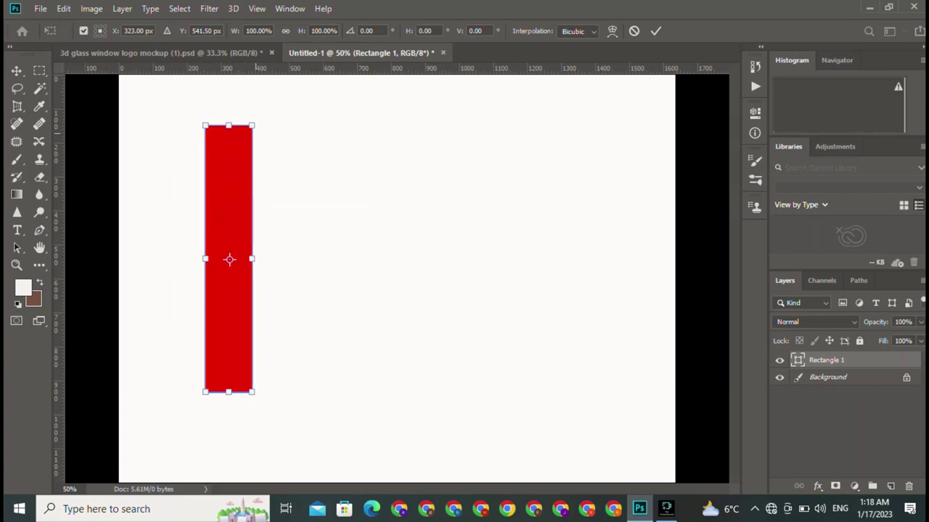
drag(252, 126, 244, 163)
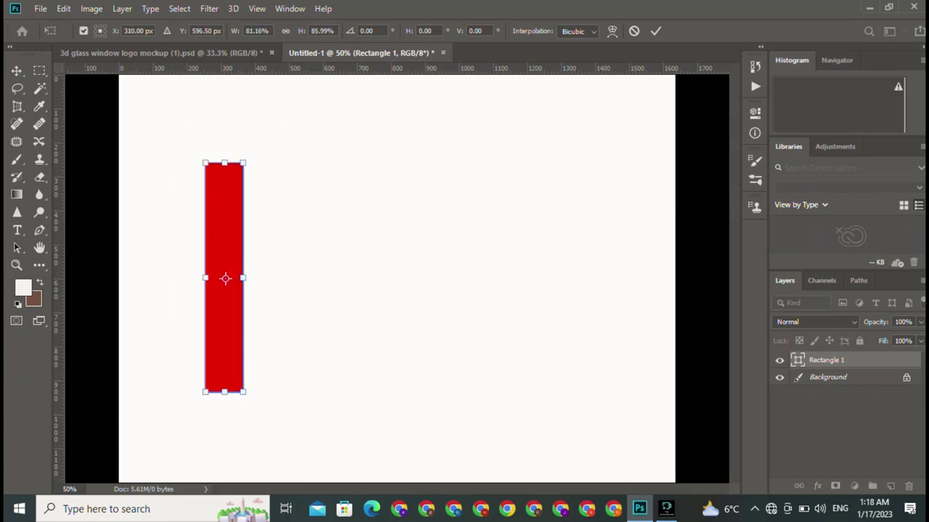
key(Return)
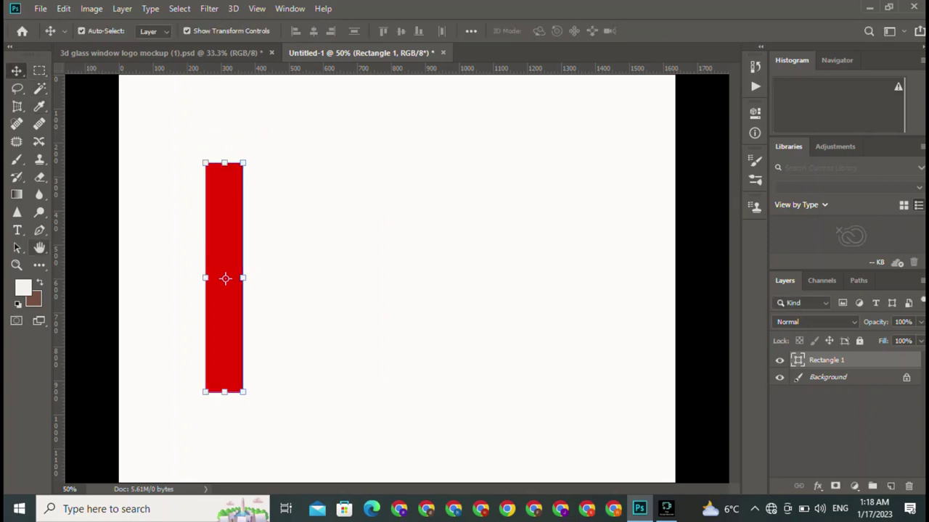
- Slant the rectangle's top by pulling its top-right corner down with the Curvature Pen
click(39, 230)
right_click(39, 230)
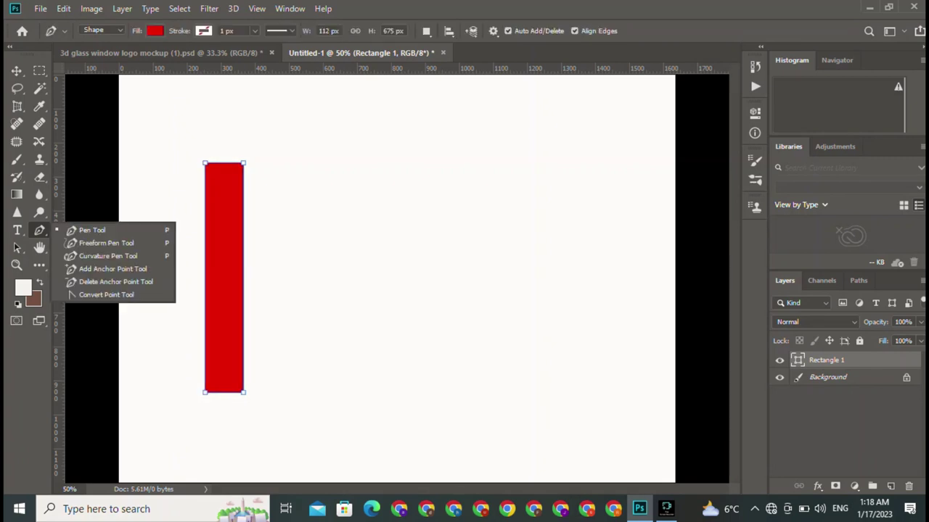
click(108, 256)
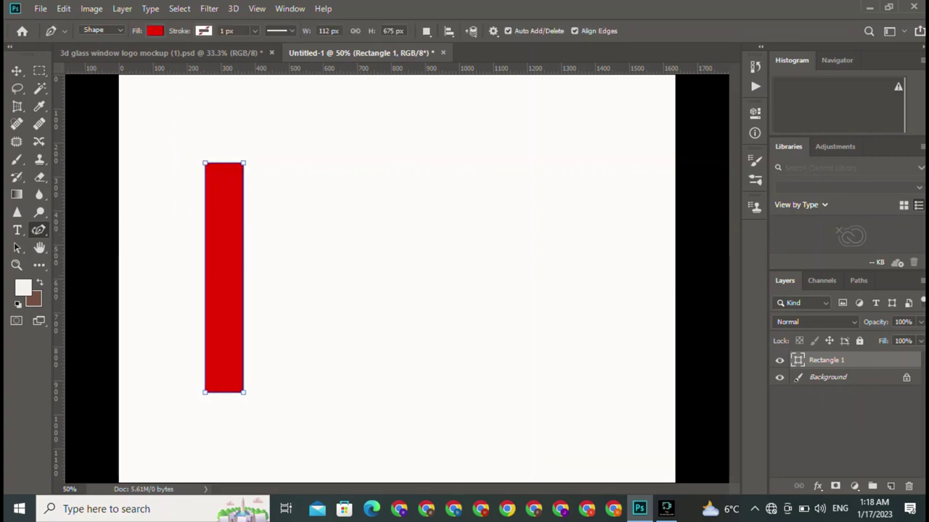
drag(243, 162, 241, 233)
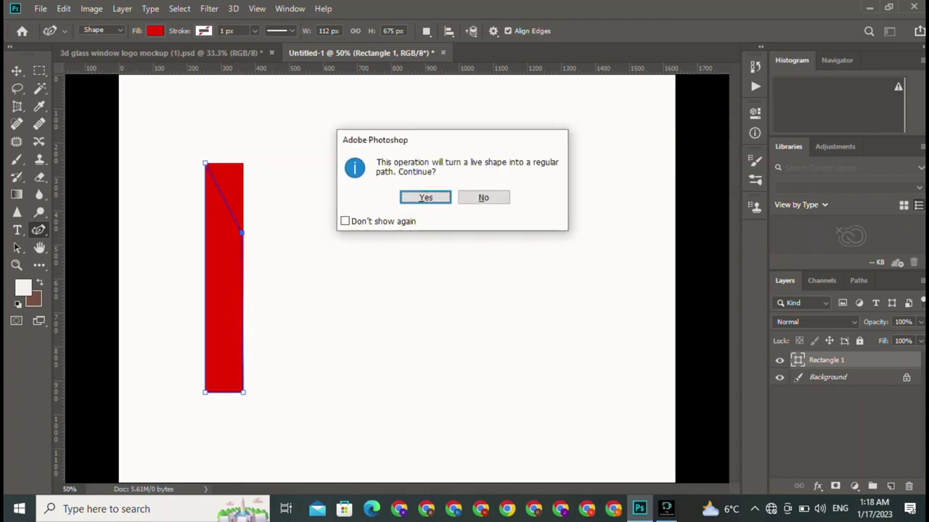
key(Return)
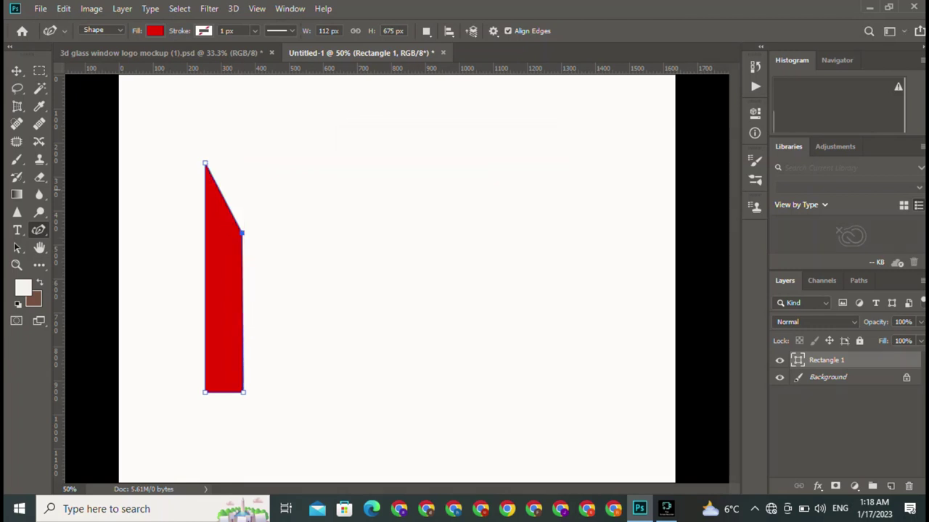
- Lower the pointed shape's top slightly, then duplicate it to the right
click(16, 71)
click(239, 435)
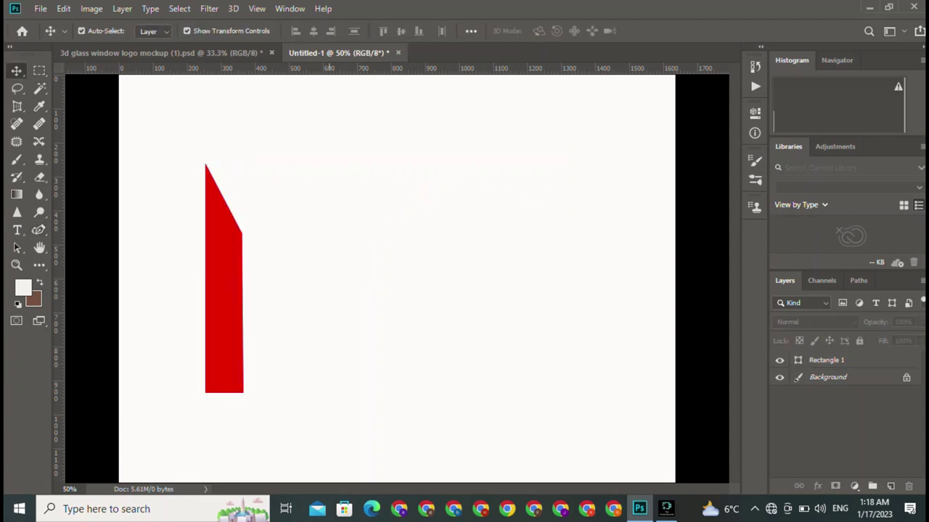
click(228, 290)
key(ctrl+t)
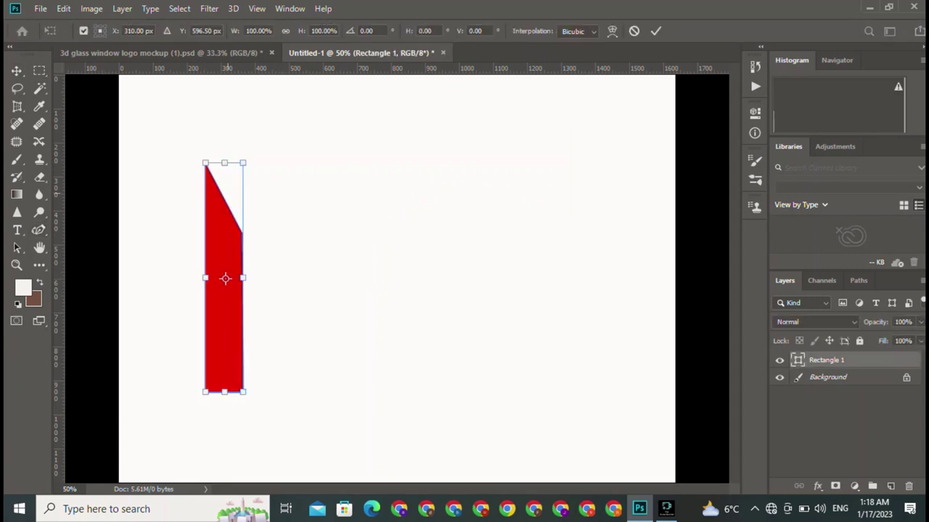
drag(224, 164, 228, 177)
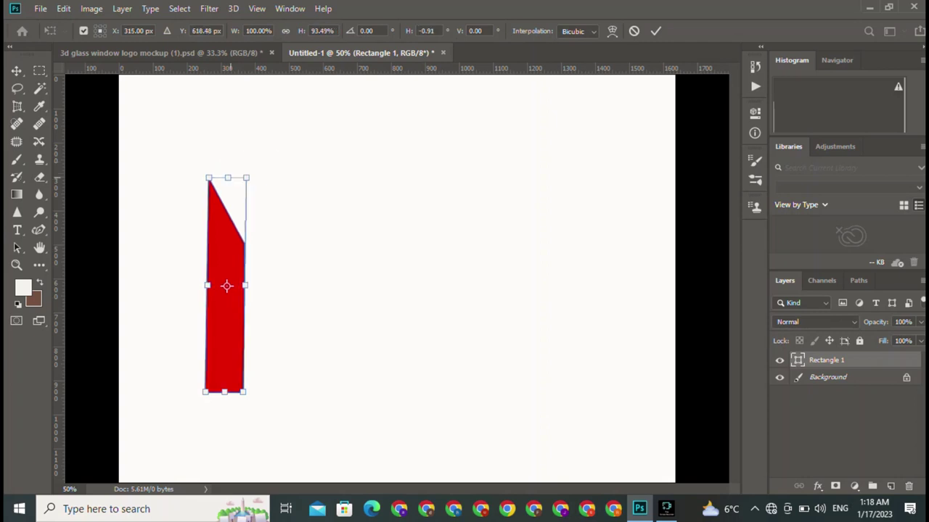
mouse_move(227, 286)
mouse_down()
mouse_move(301, 260)
mouse_move(232, 274)
mouse_up()
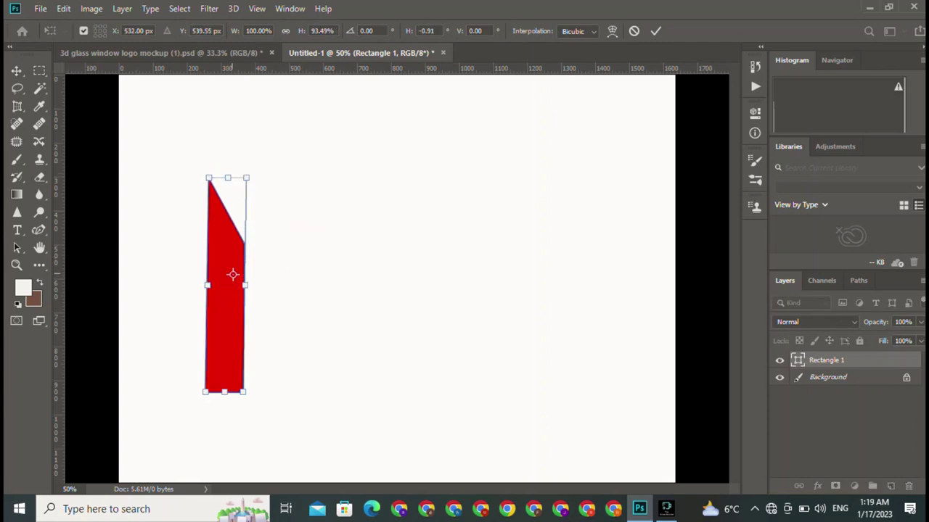
click(655, 31)
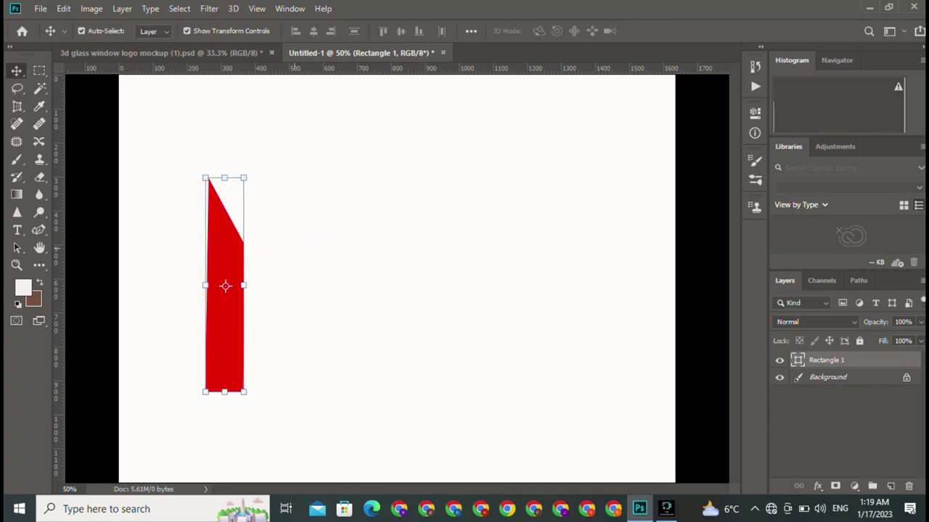
mouse_move(225, 286)
mouse_down()
mouse_move(321, 279)
mouse_move(410, 295)
mouse_up()
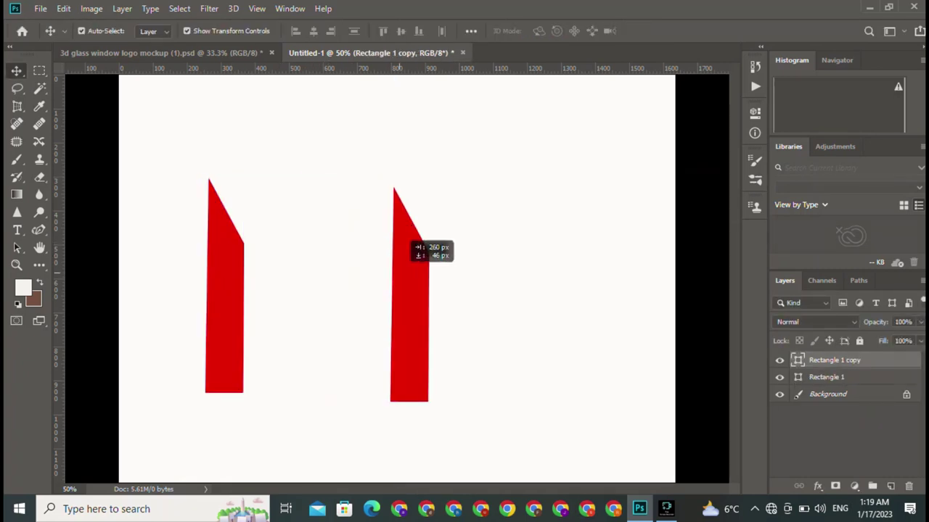
- Move the original pointed shape lower and to the right
click(225, 286)
key(ctrl+t)
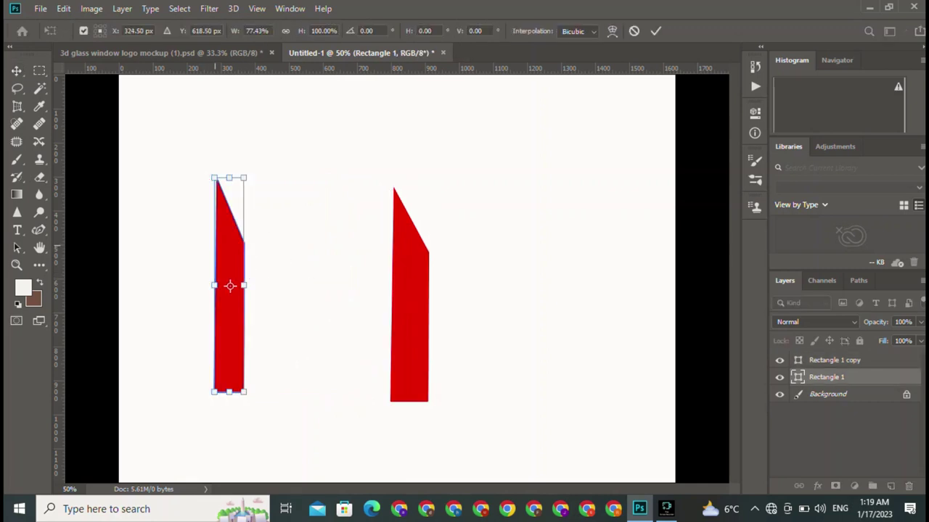
mouse_move(213, 285)
mouse_down()
mouse_move(204, 285)
mouse_move(300, 351)
mouse_up()
key(Return)
- Flip the copy vertically, move it up-right and rotate it about -150°
click(410, 295)
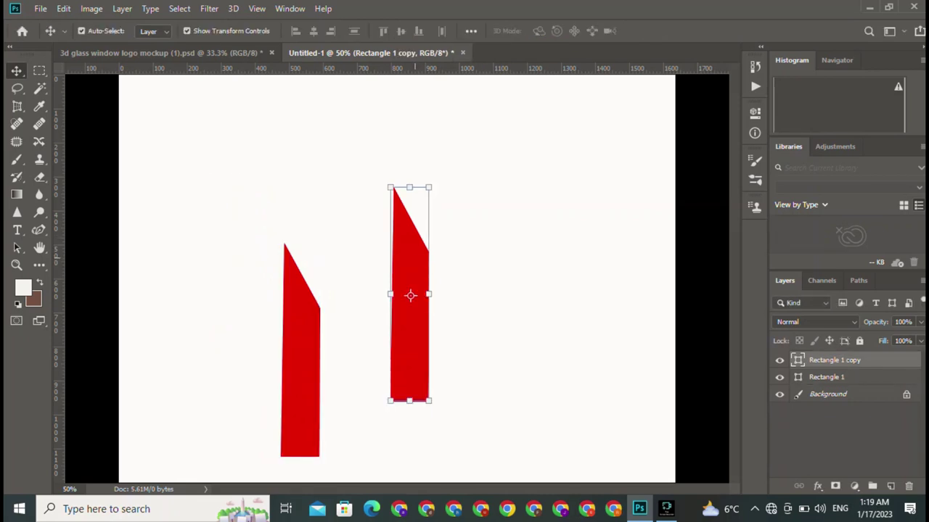
right_click(410, 295)
key(Escape)
key(ctrl)
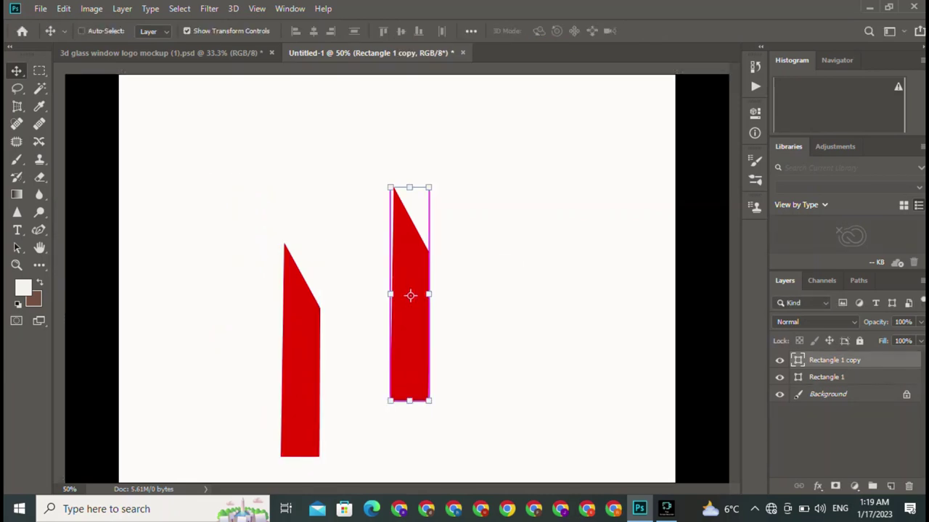
key(ctrl+t)
right_click(405, 290)
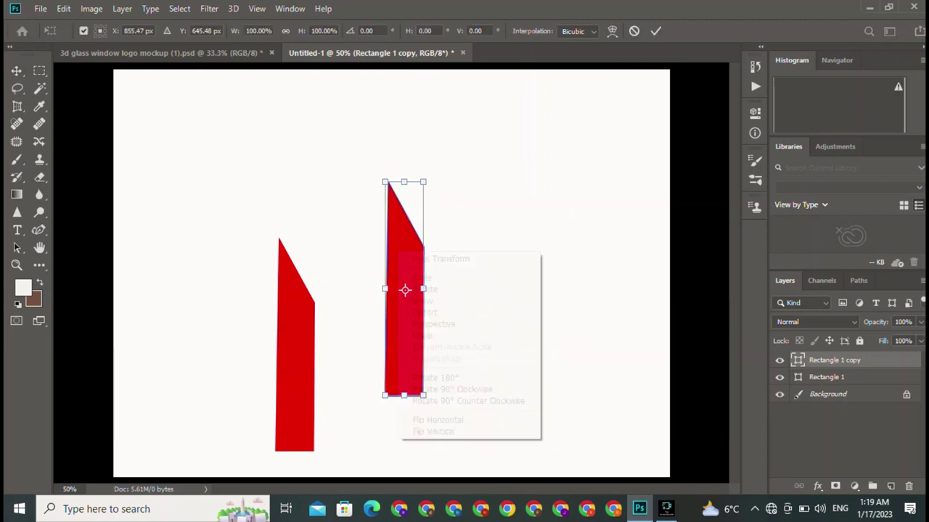
click(435, 432)
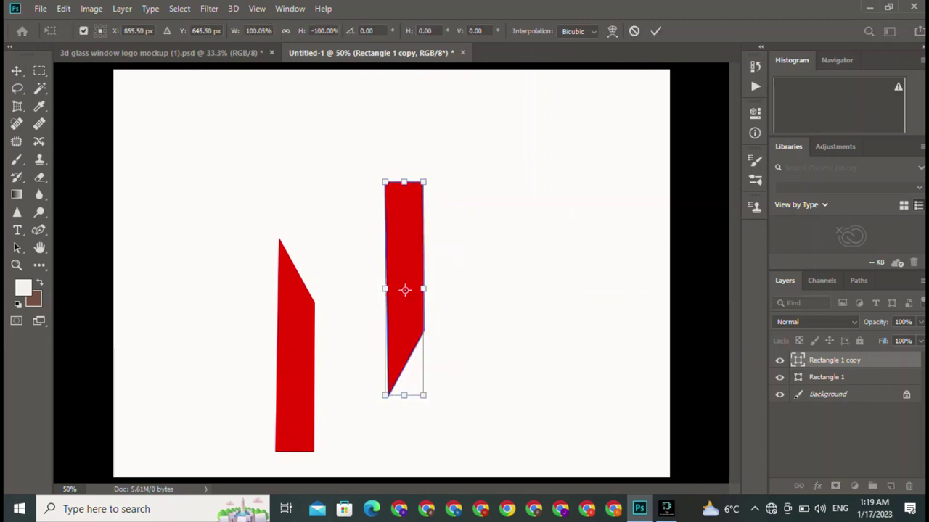
drag(405, 290, 423, 191)
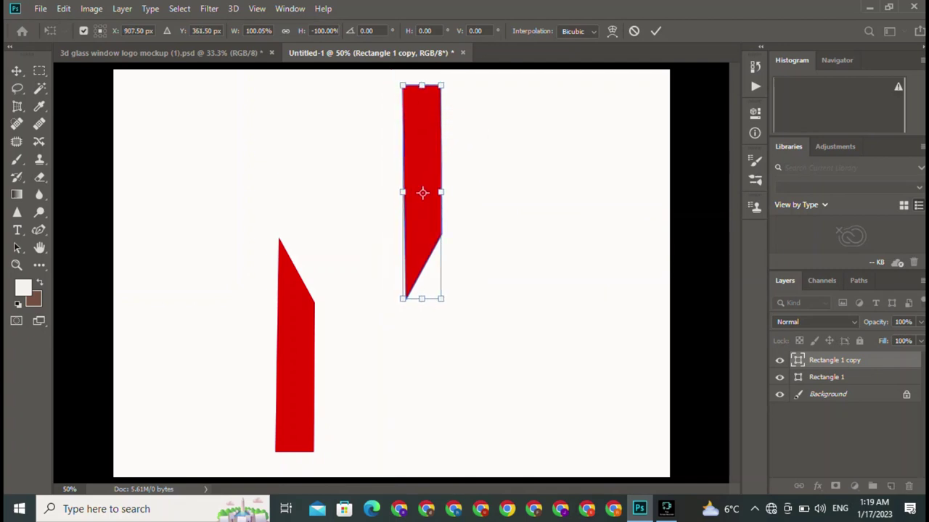
drag(472, 77, 516, 109)
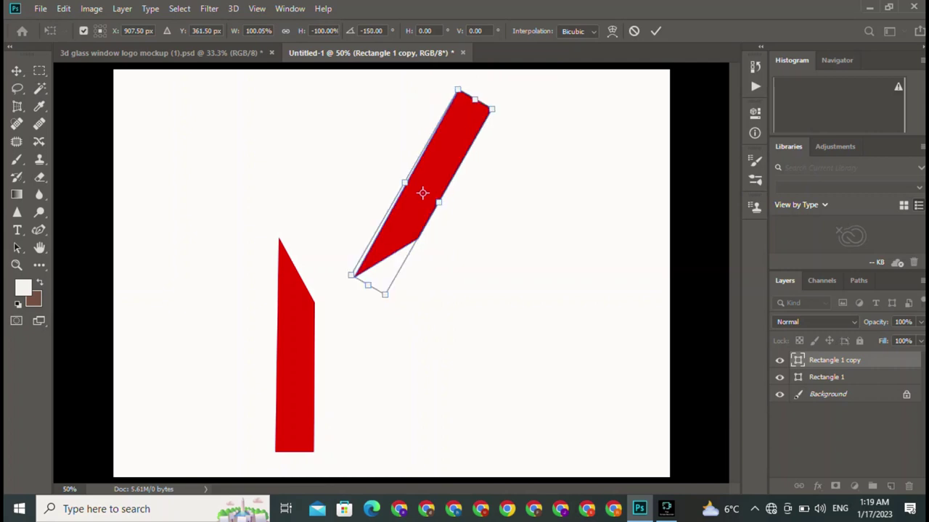
key(Return)
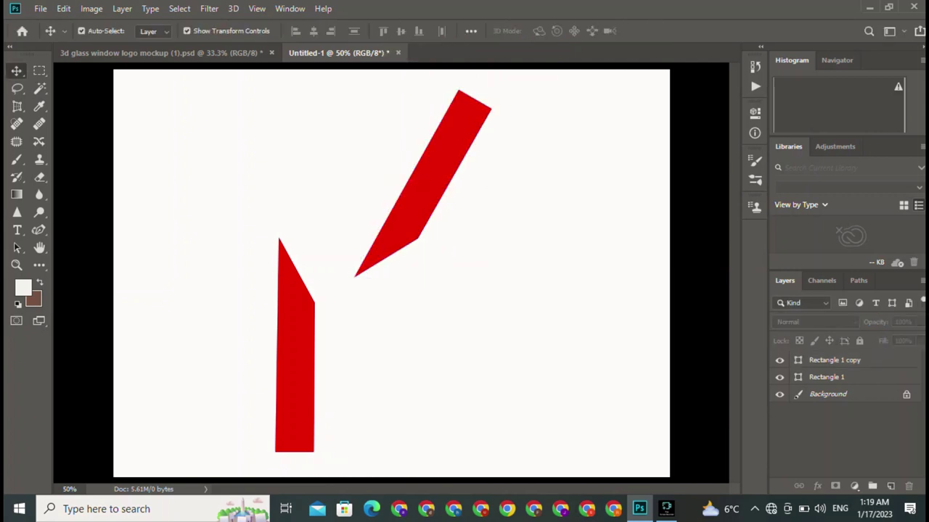
- Tilt Rectangle 1 and move it lower and to the right
click(295, 344)
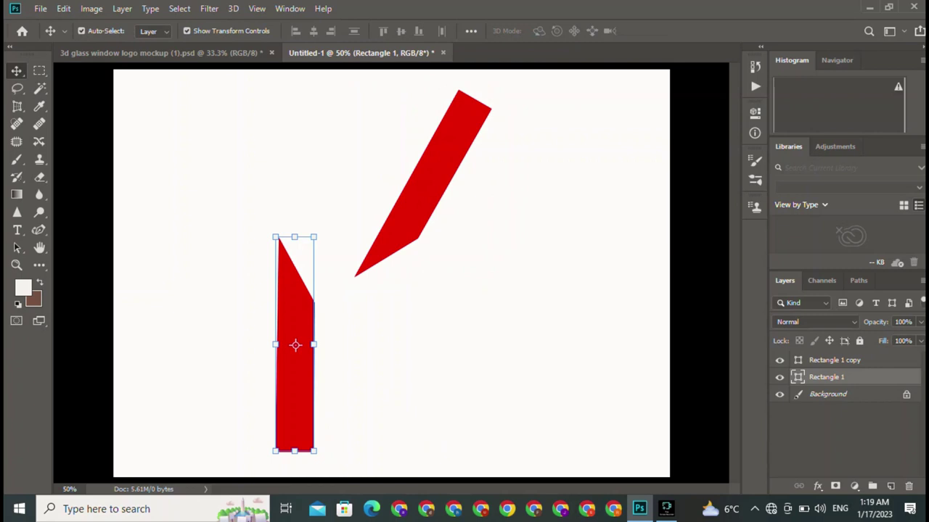
drag(299, 188, 415, 238)
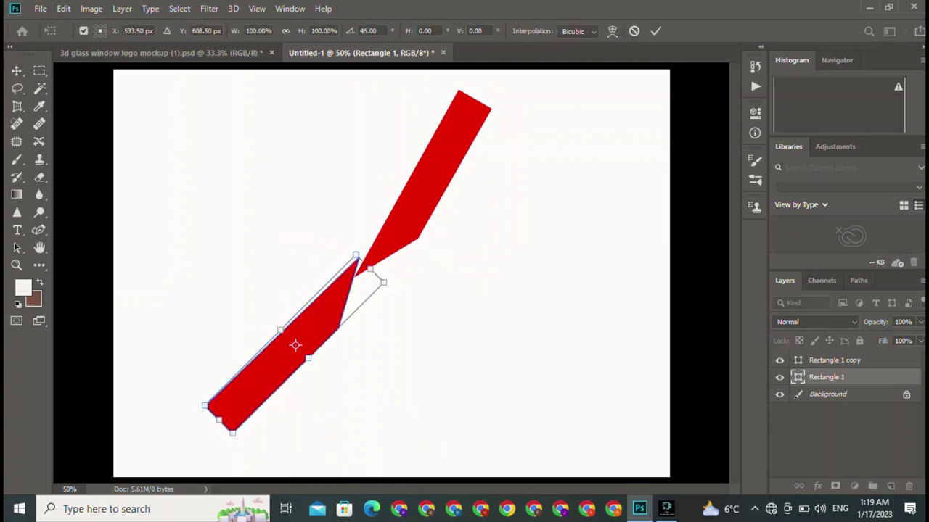
drag(417, 227, 417, 227)
key(Return)
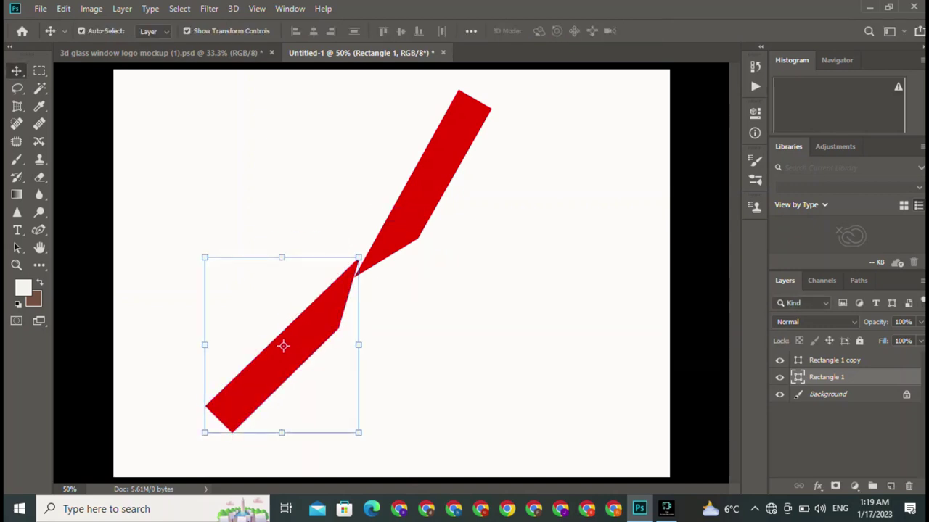
mouse_move(283, 346)
mouse_down()
mouse_move(405, 372)
mouse_move(400, 377)
mouse_up()
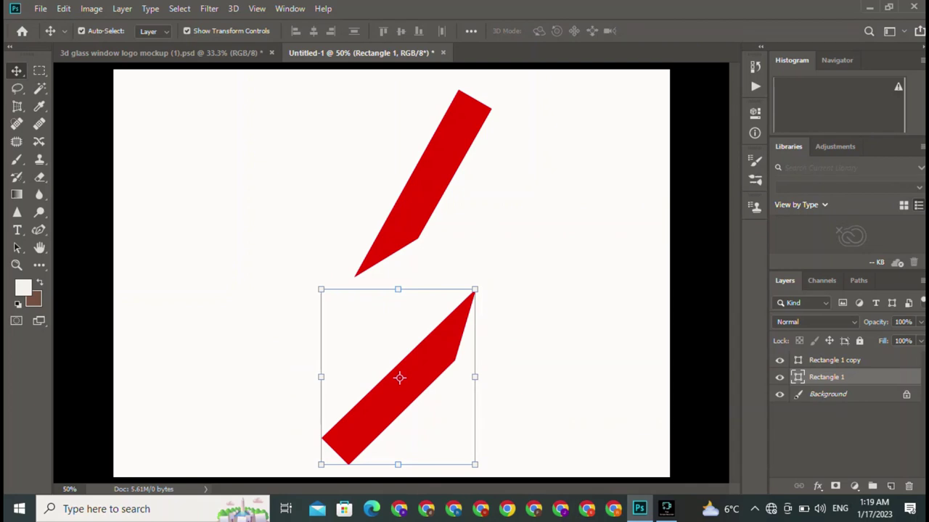
- Rotate the lower bar -75° so its tip meets the upper bar, then select both bars
key(ctrl+t)
drag(500, 279, 330, 227)
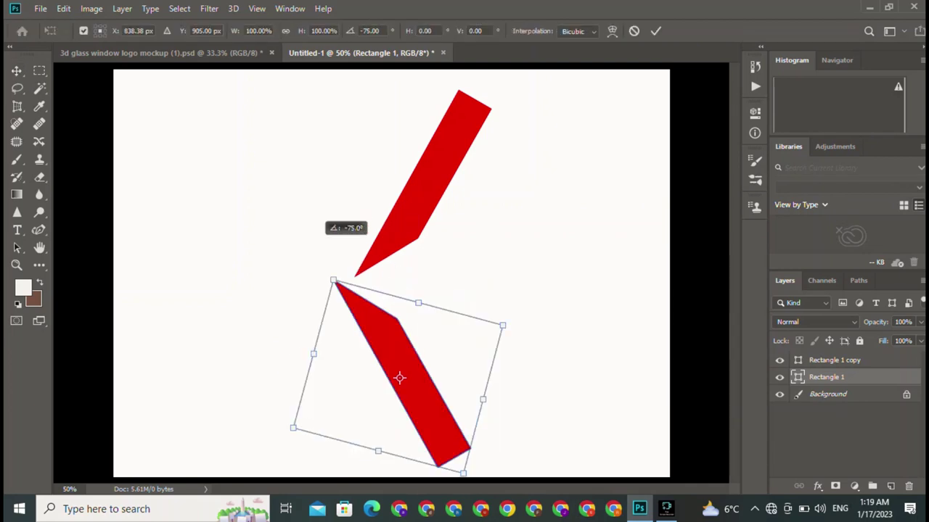
drag(400, 377, 428, 380)
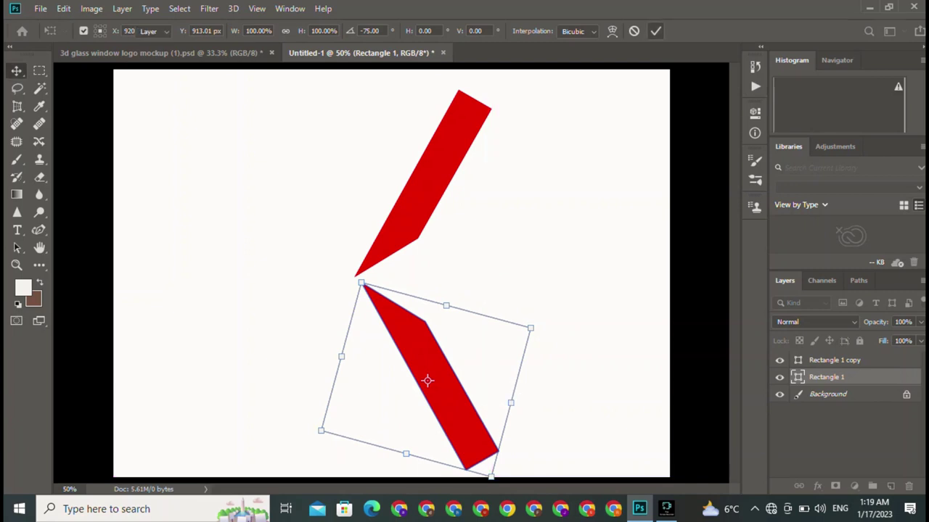
click(655, 30)
mouse_move(372, 168)
mouse_down()
mouse_move(428, 281)
mouse_move(289, 294)
mouse_up()
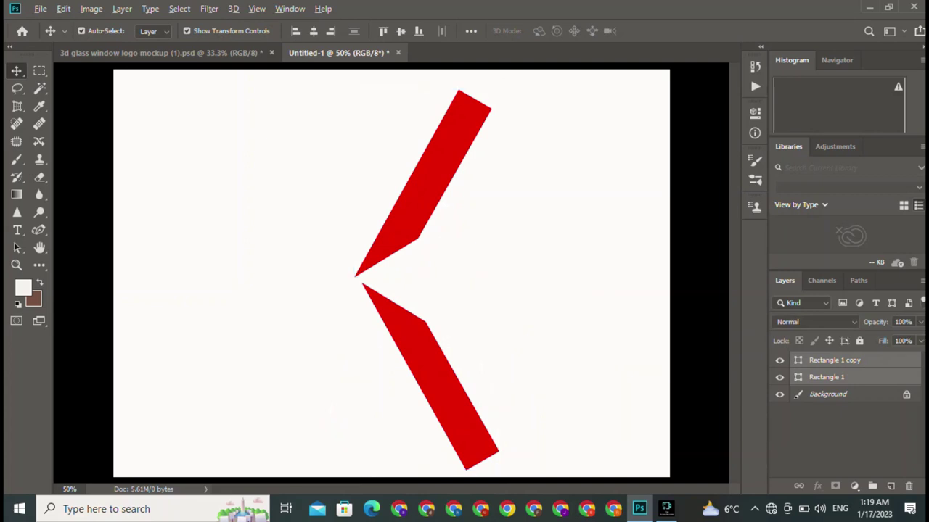
- Flip the copied chevron both vertically and horizontally to complete the X
right_click(289, 295)
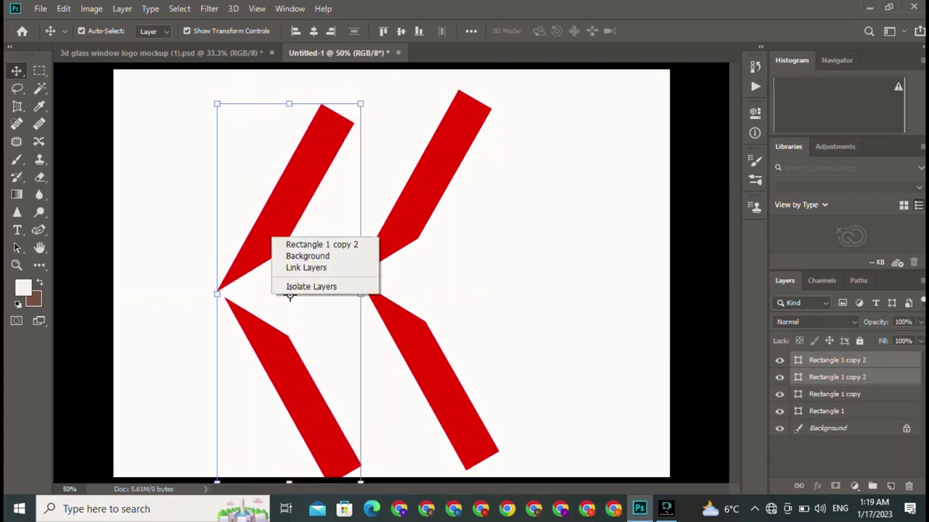
key(Escape)
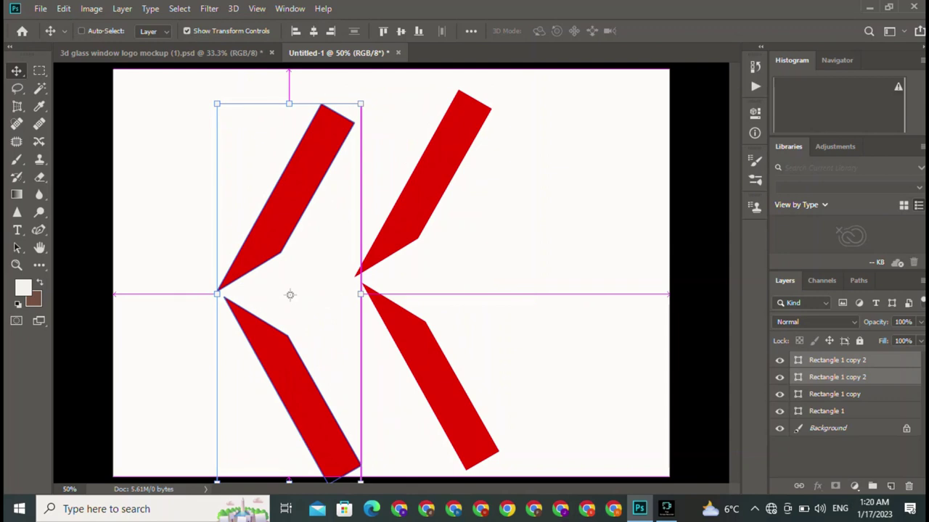
key(ctrl+t)
right_click(290, 295)
key(Down)
key(Down)
key(Down)
key(Down)
key(Return)
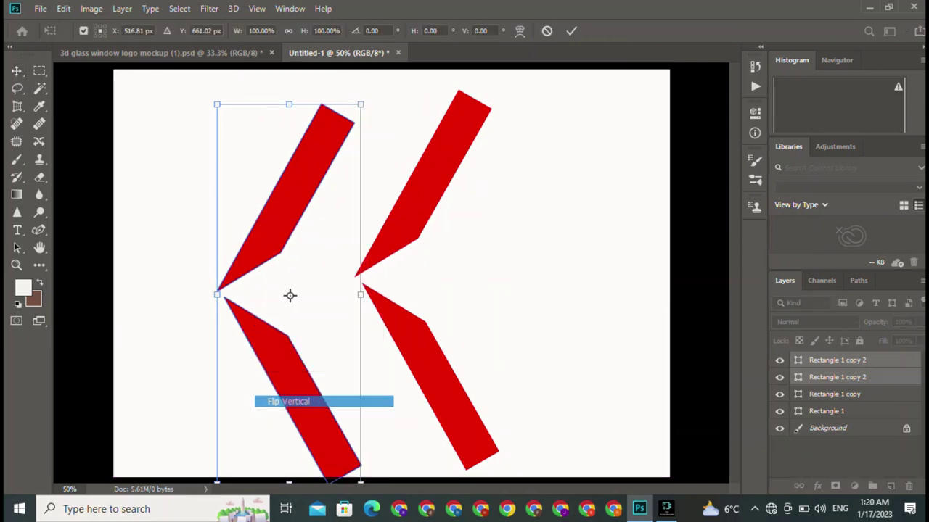
right_click(289, 294)
key(Down)
key(Down)
key(Down)
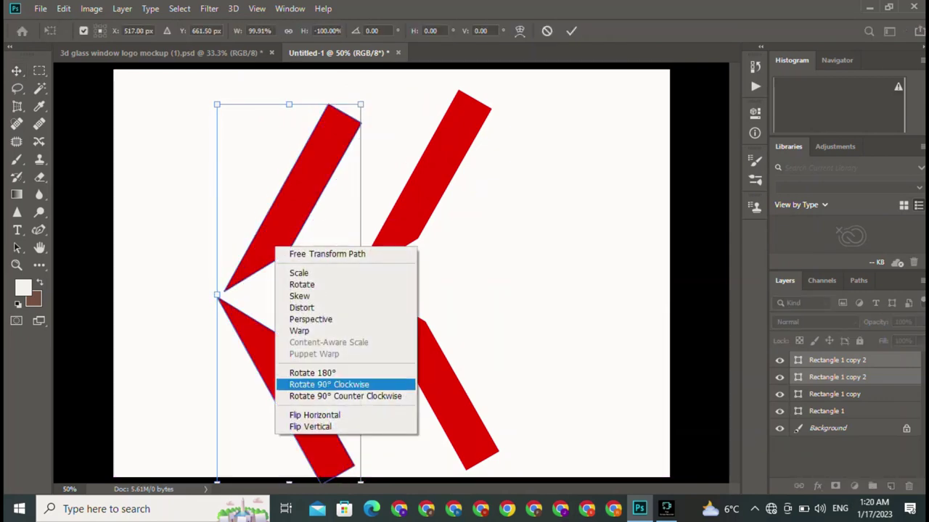
key(Down)
key(Down)
key(Return)
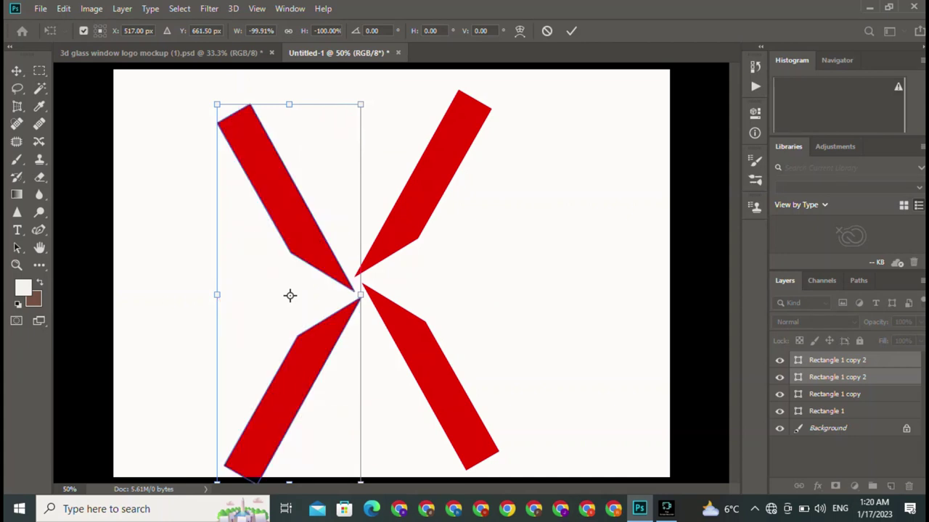
key(Return)
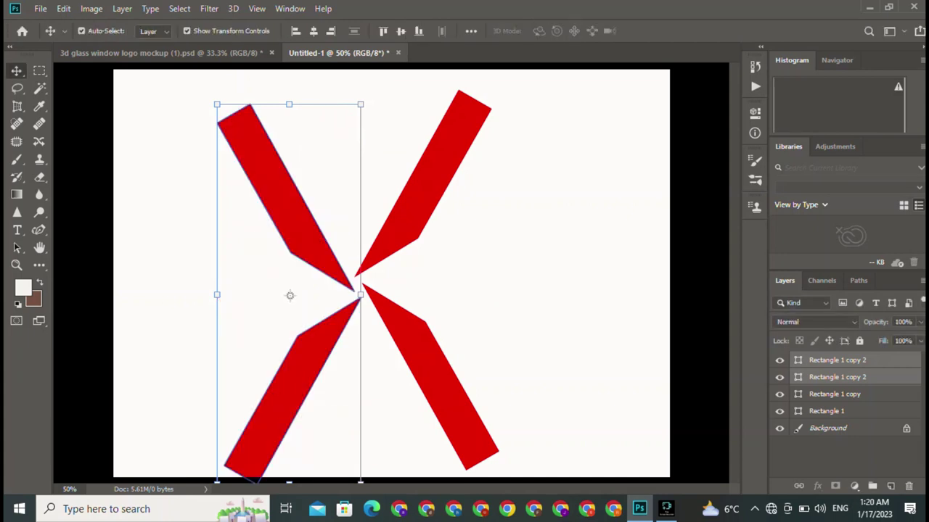
- Select all four red arms, scale the X to about 62%, then deselect
drag(187, 87, 500, 434)
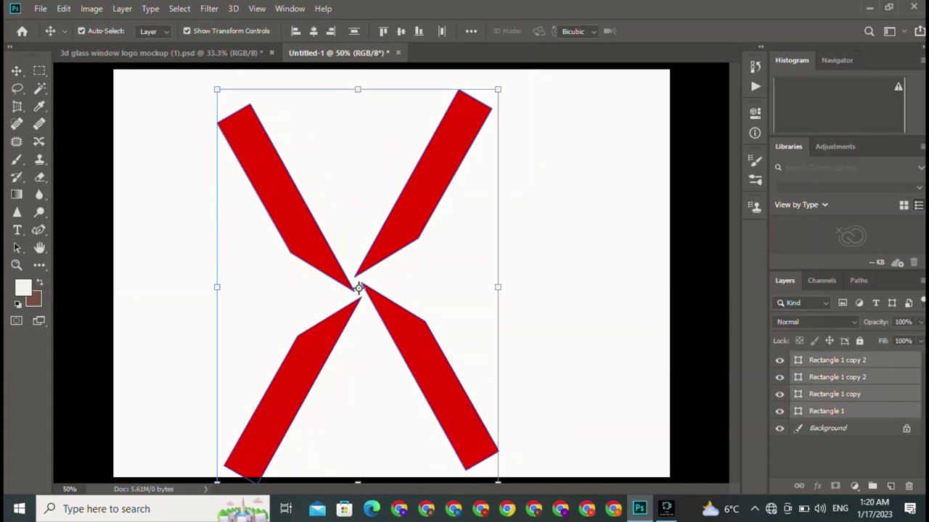
mouse_move(498, 89)
mouse_down()
mouse_move(394, 239)
mouse_move(437, 156)
mouse_up()
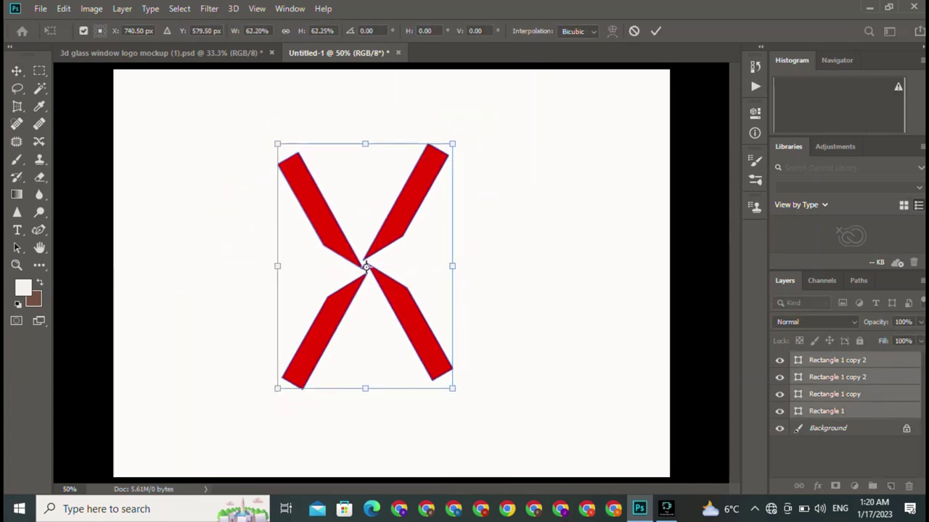
click(655, 30)
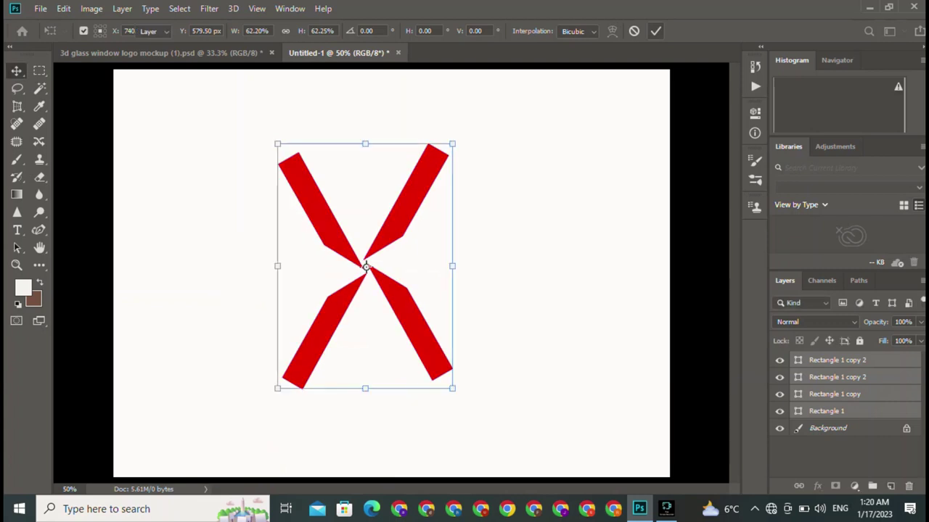
click(837, 377)
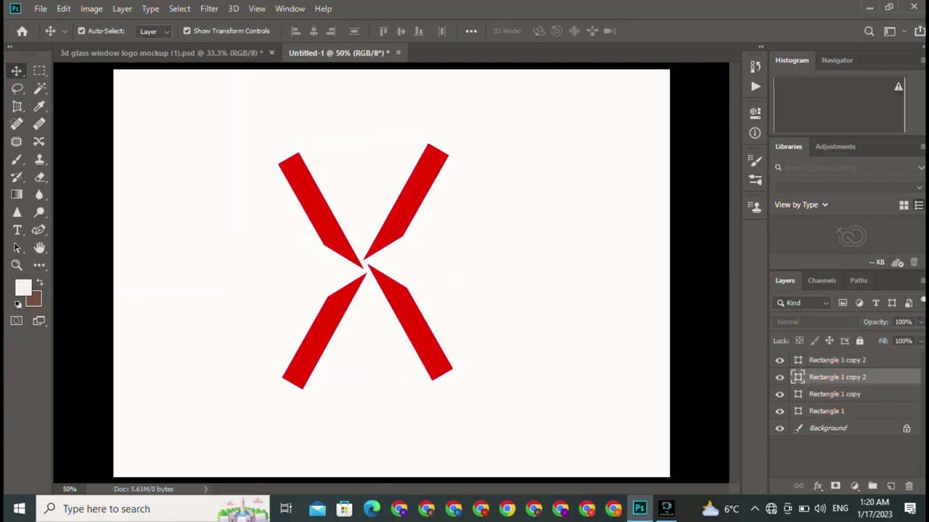
key(ctrl+alt+a)
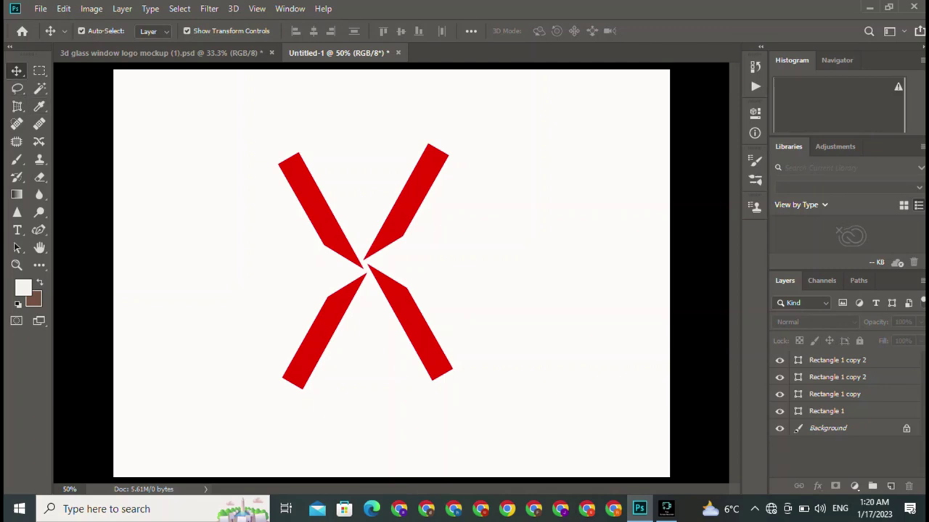
click(321, 212)
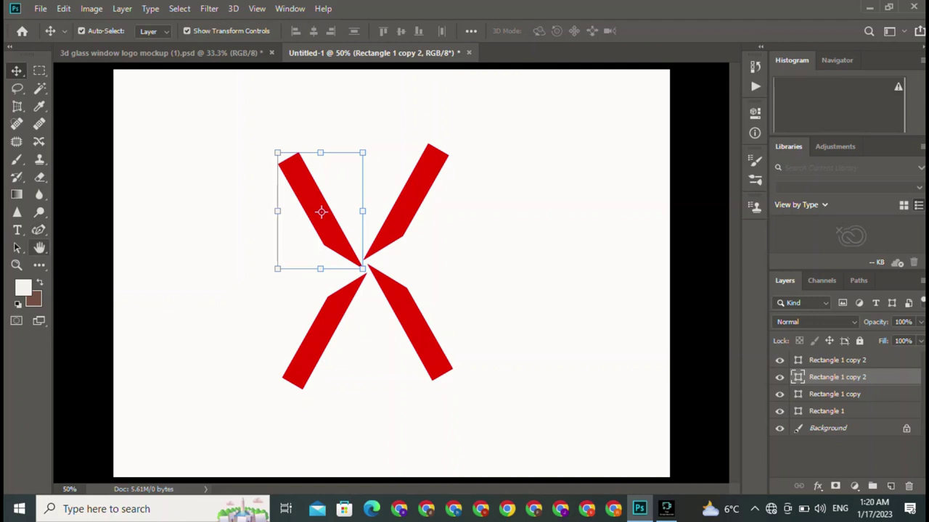
click(39, 230)
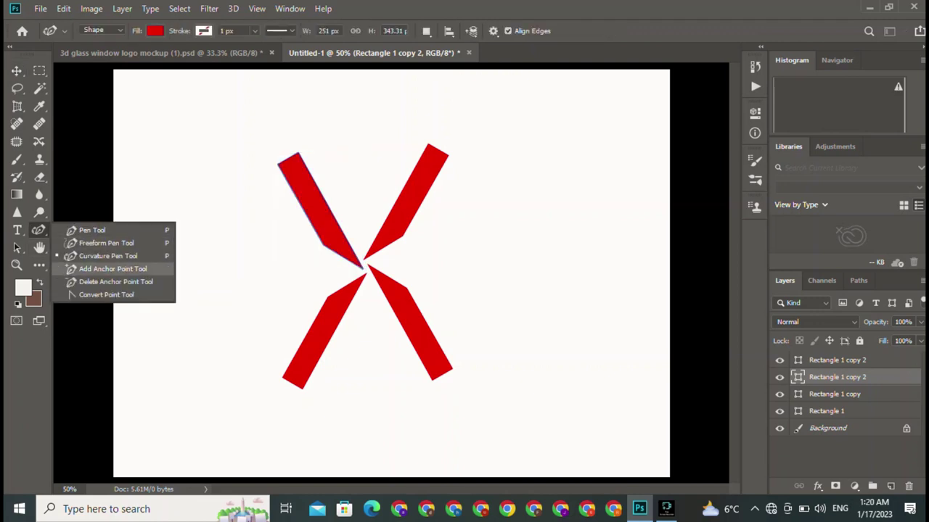
click(112, 268)
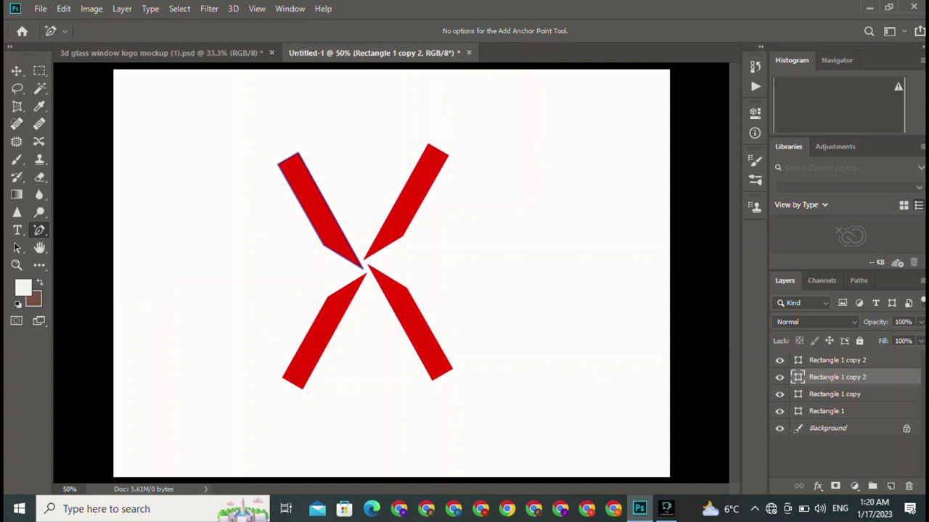
click(16, 71)
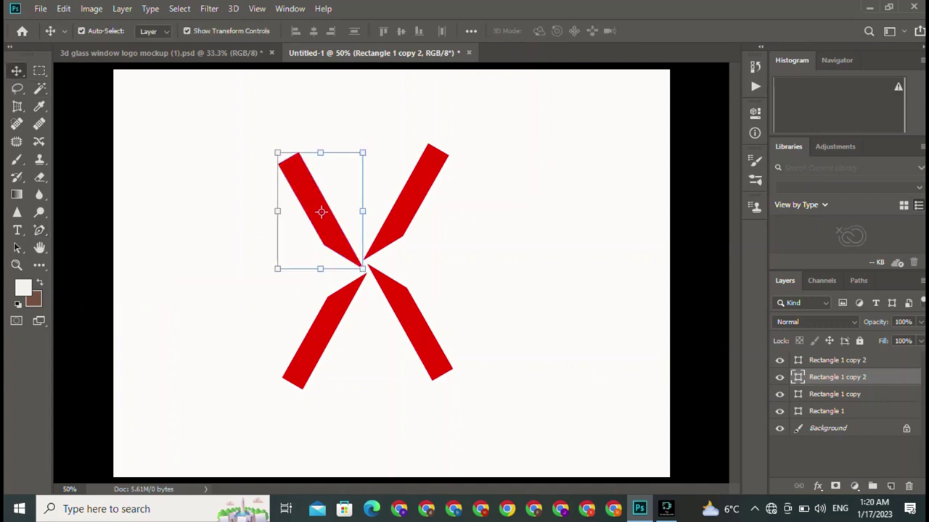
click(39, 265)
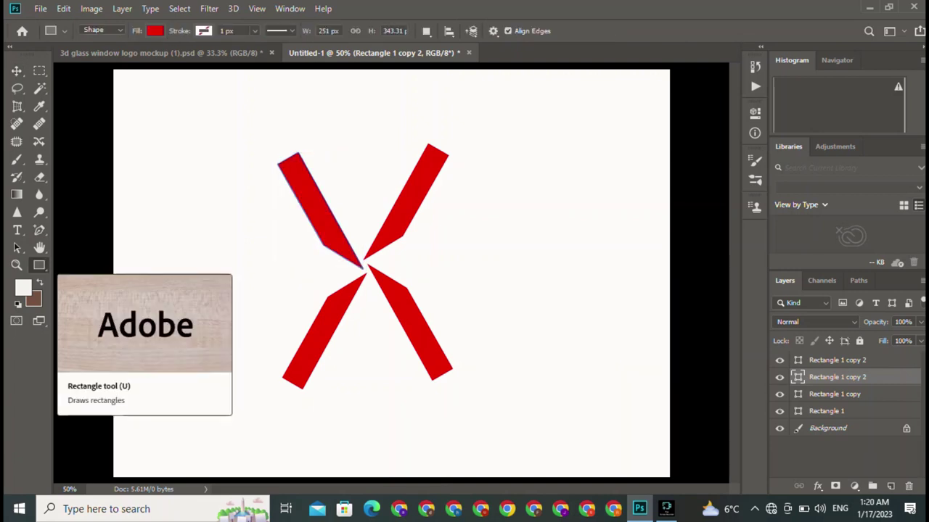
click(39, 247)
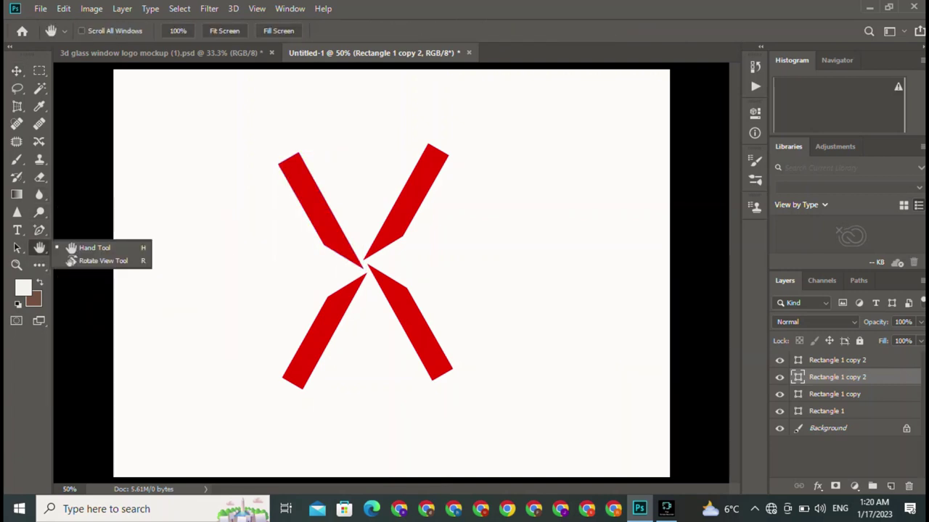
click(39, 230)
click(92, 230)
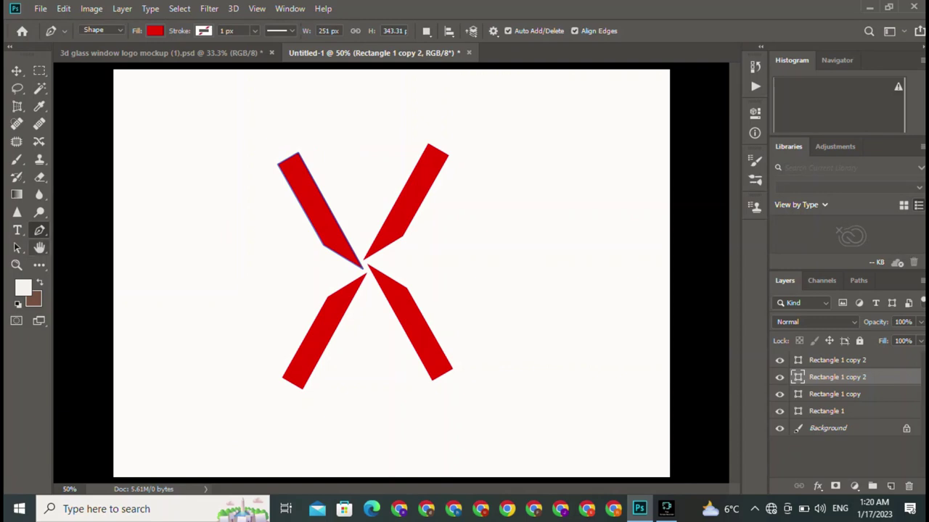
right_click(40, 230)
click(102, 243)
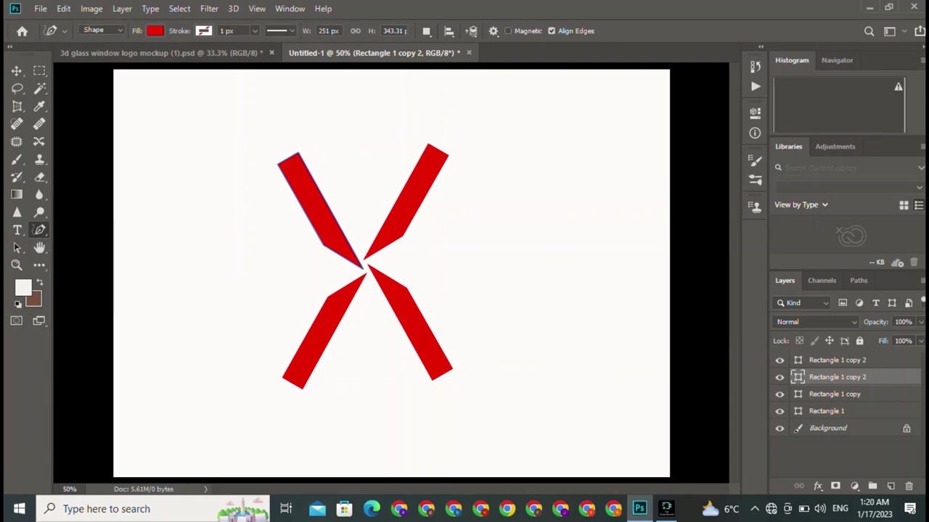
drag(296, 153, 304, 168)
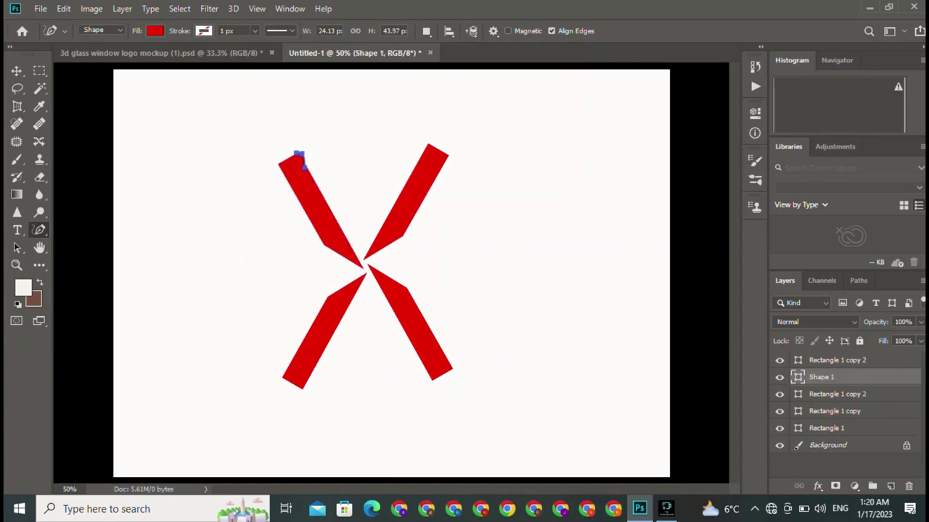
key(ctrl+z)
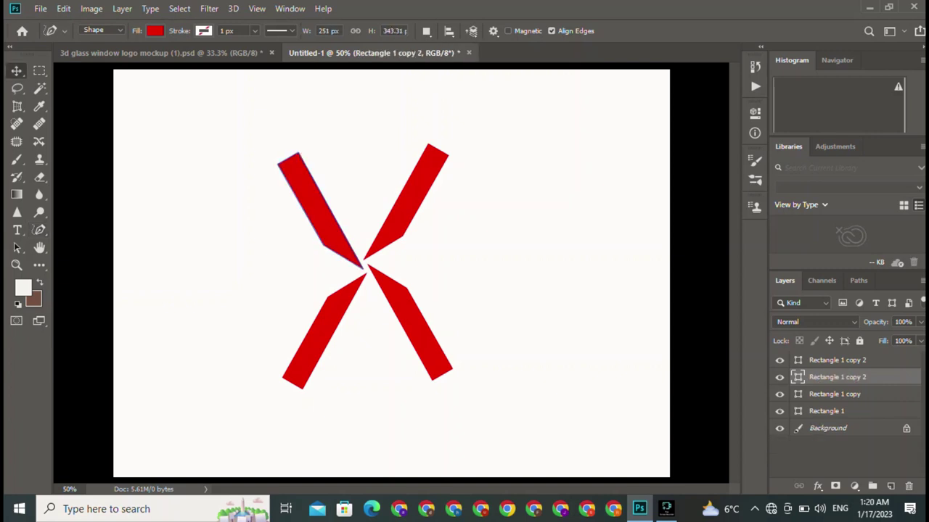
key(v)
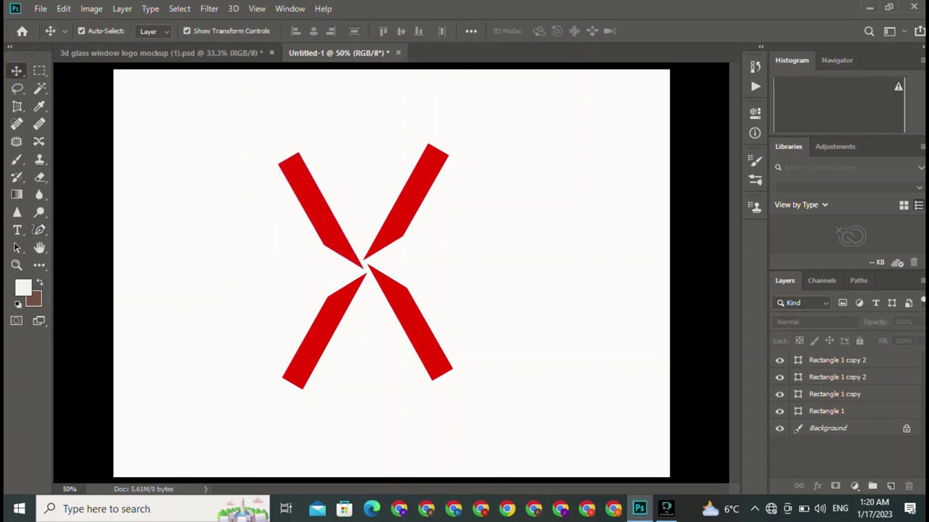
- Drag each red arm away from the centre, then nudge the upper-left arm 18 px right
drag(320, 210, 293, 189)
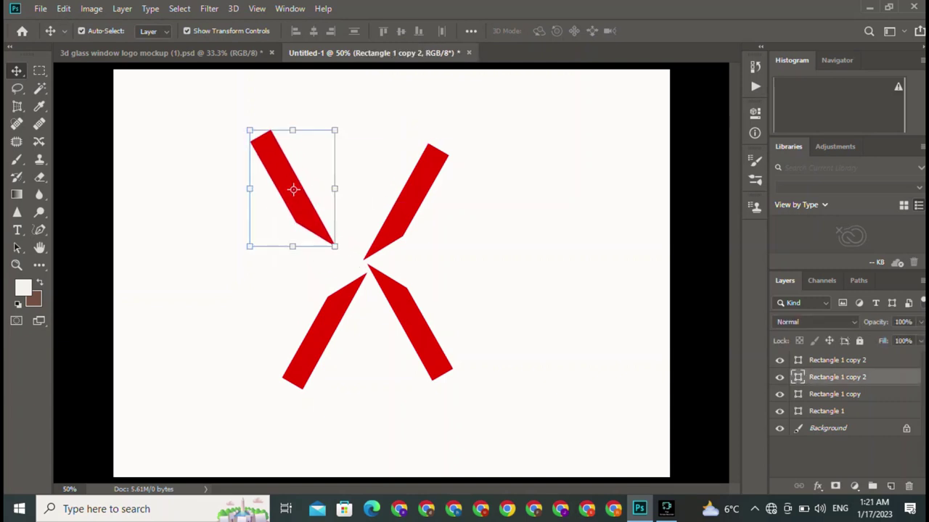
mouse_move(400, 193)
mouse_down()
mouse_move(415, 165)
mouse_move(449, 165)
mouse_up()
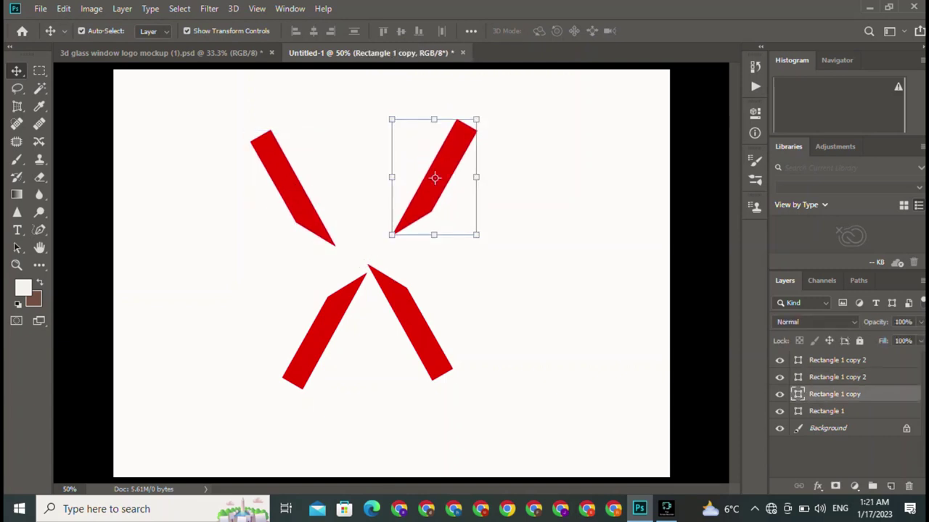
drag(327, 319, 293, 320)
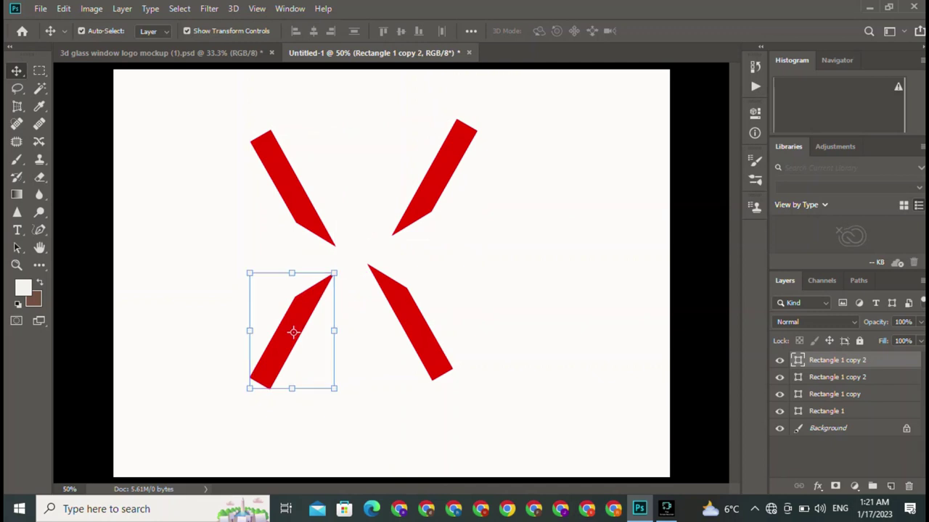
mouse_move(415, 320)
mouse_down()
mouse_move(448, 328)
mouse_move(436, 332)
mouse_up()
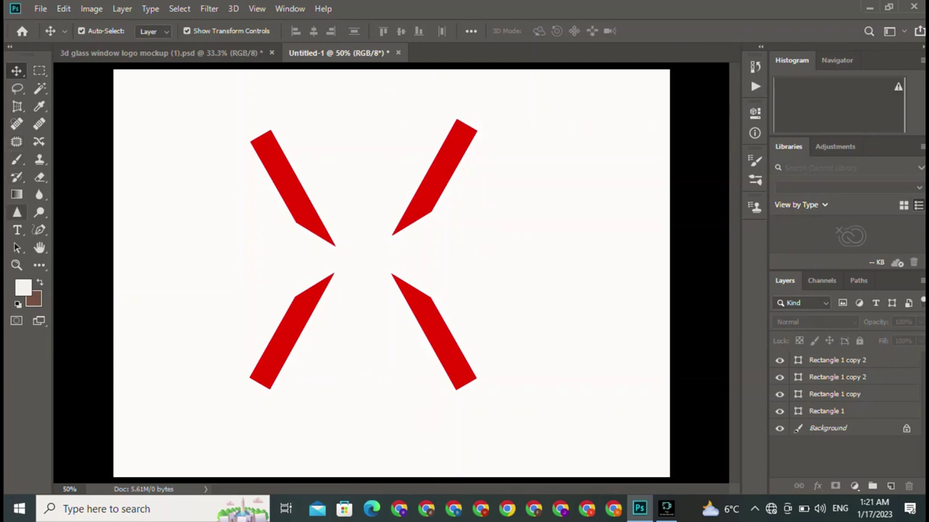
drag(288, 161, 313, 188)
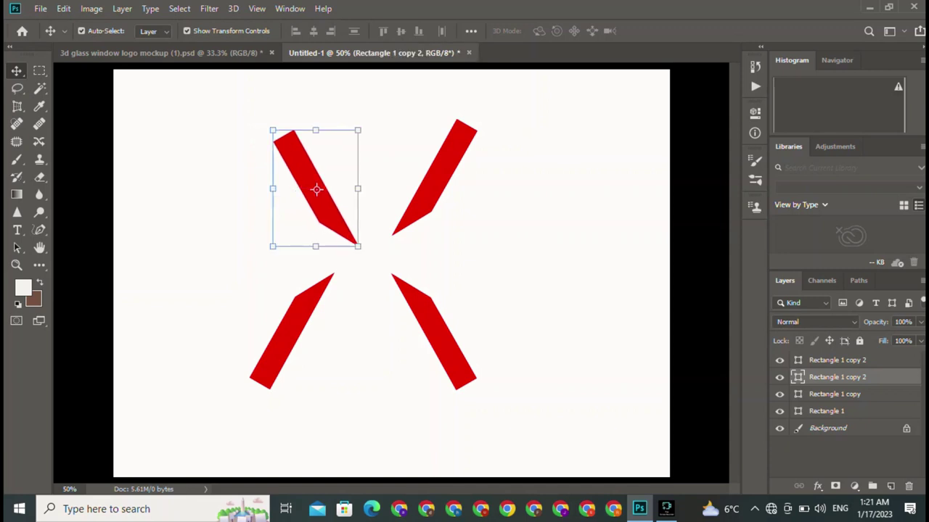
- Rotate the upper-left arm 30° to vertical and stand the lower-left piece upright under the left column
click(316, 189)
drag(385, 119, 451, 140)
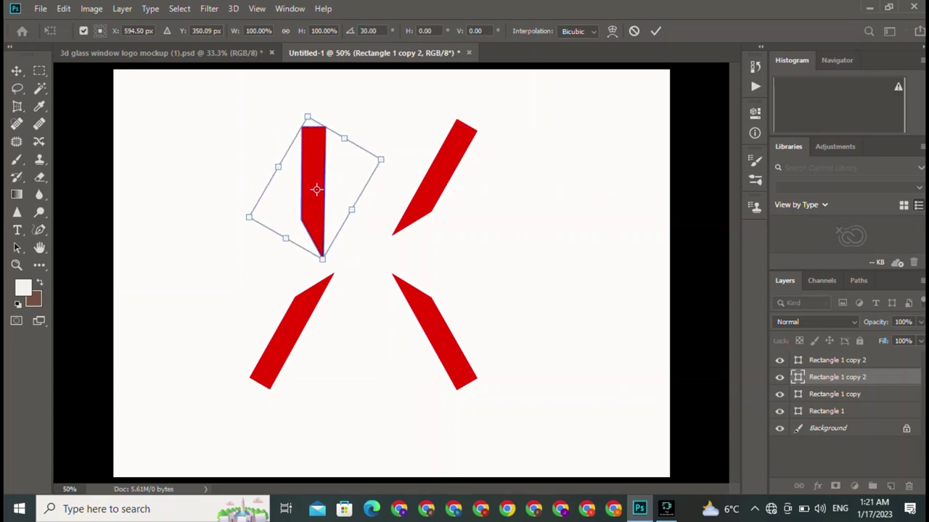
click(655, 30)
key(Return)
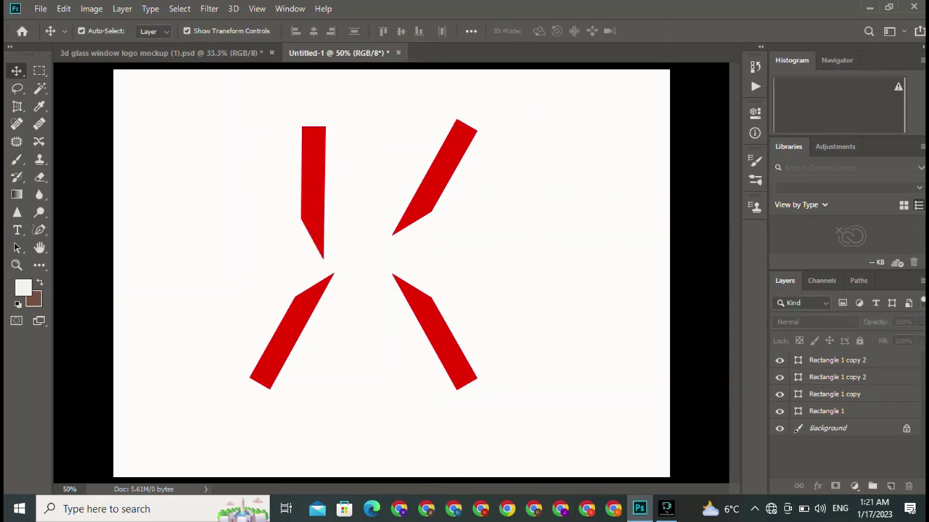
mouse_move(294, 332)
mouse_down()
mouse_move(472, 295)
mouse_move(317, 290)
mouse_up()
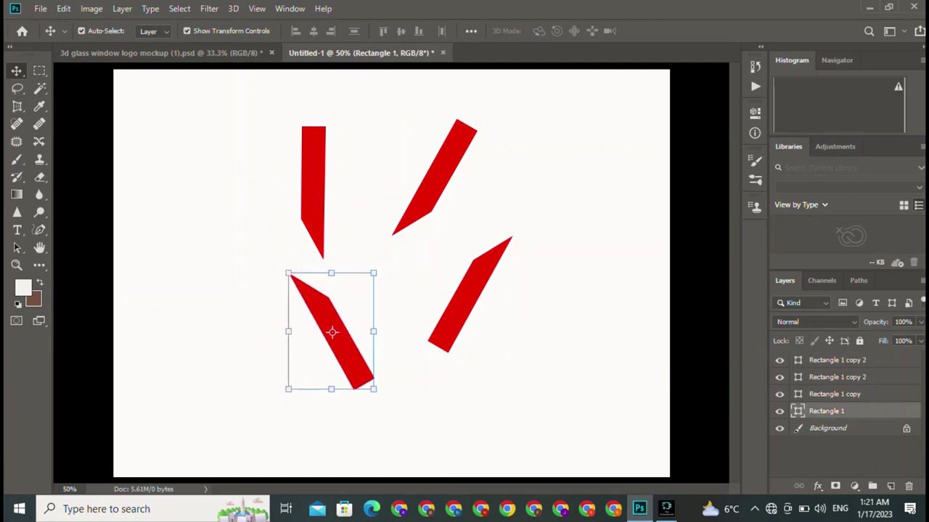
drag(391, 261, 421, 299)
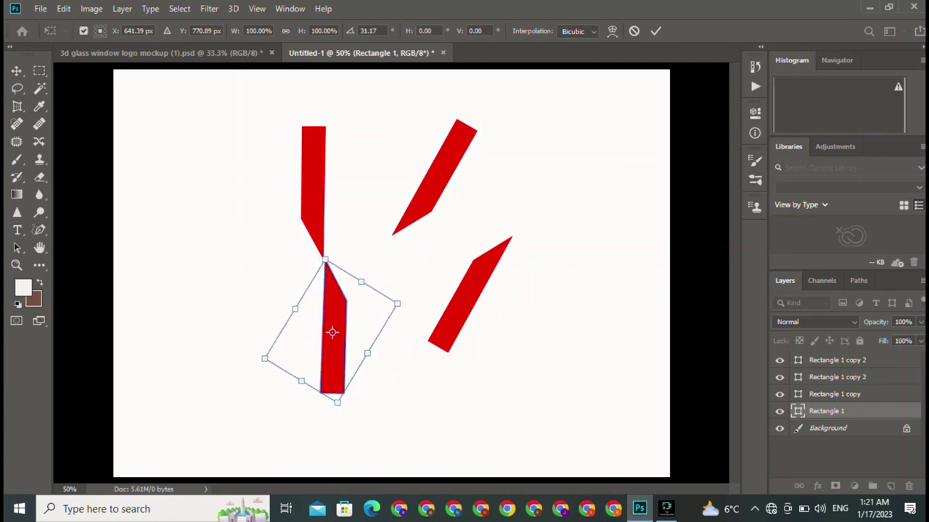
drag(332, 332, 326, 331)
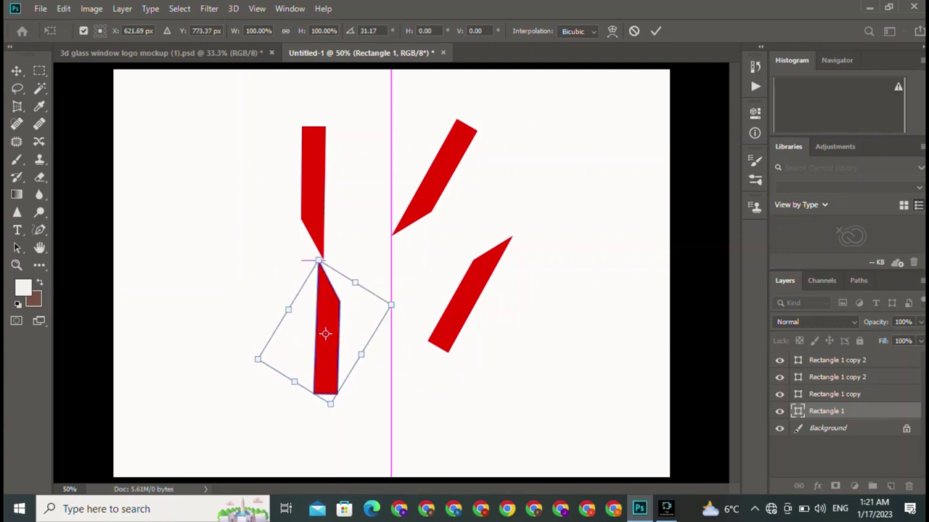
key(Return)
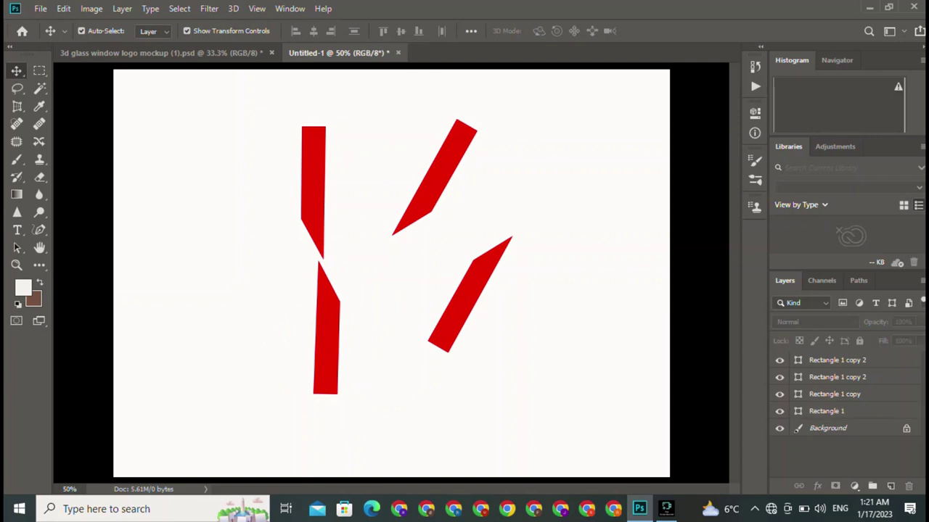
- Rotate the upper slanted piece upright, point facing up, and place it in the lower middle
drag(457, 157, 427, 158)
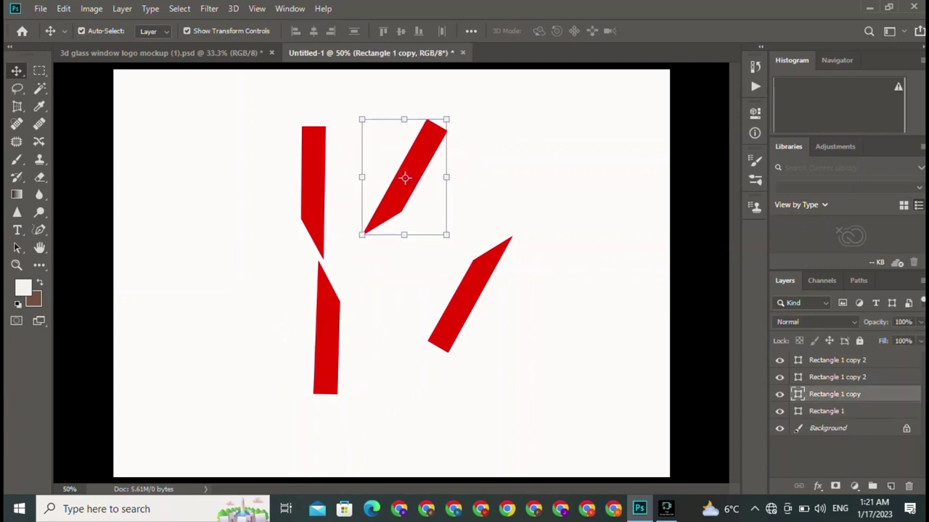
key(ctrl+t)
drag(454, 109, 417, 83)
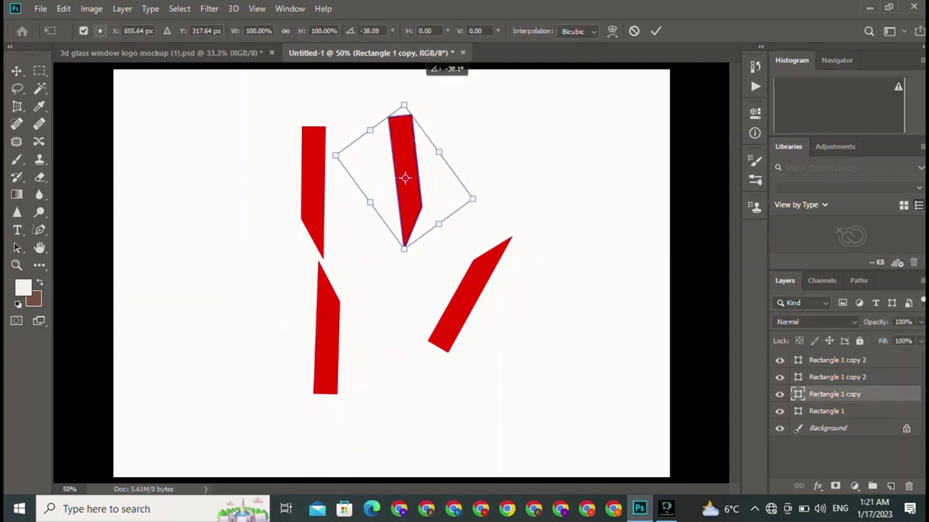
drag(405, 178, 407, 346)
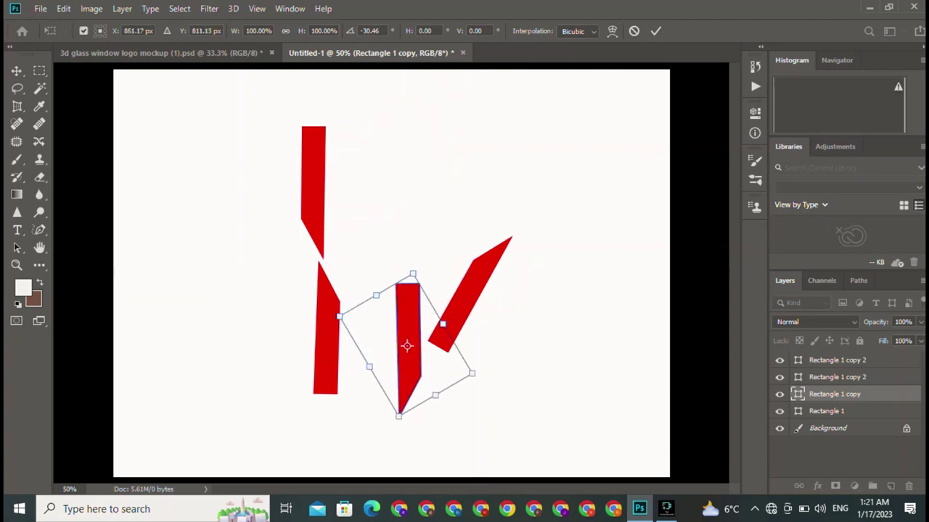
mouse_move(493, 270)
mouse_down()
mouse_move(385, 410)
mouse_move(397, 415)
mouse_up()
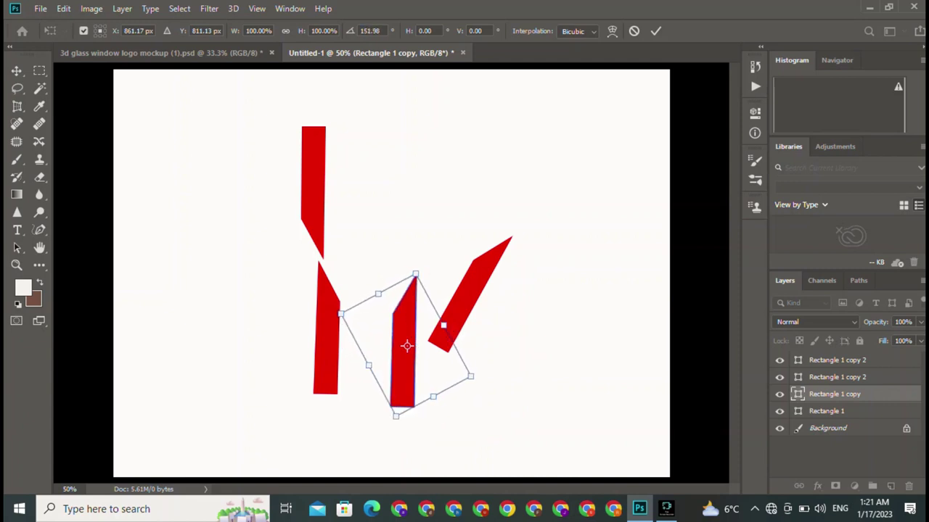
drag(407, 346, 406, 333)
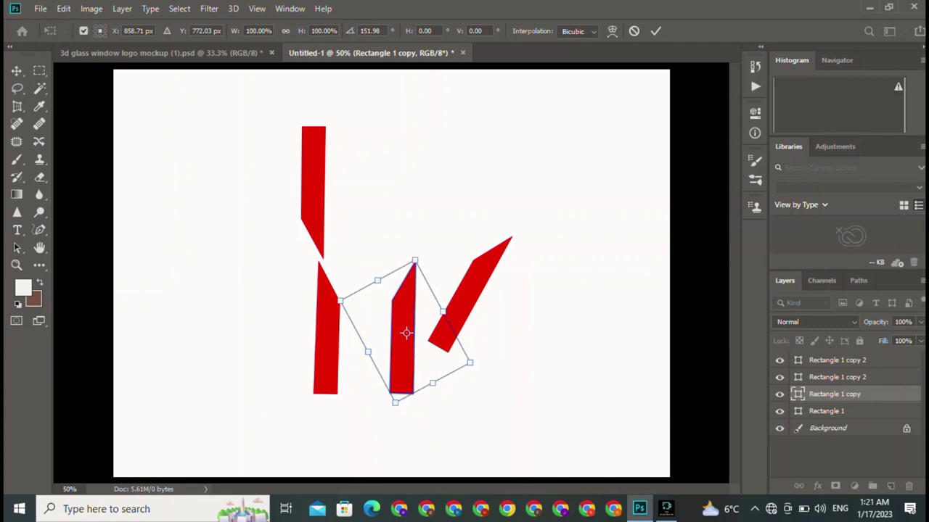
click(656, 31)
- Rotate Rectangle 1 copy 2 upright and place it atop the right column
click(472, 292)
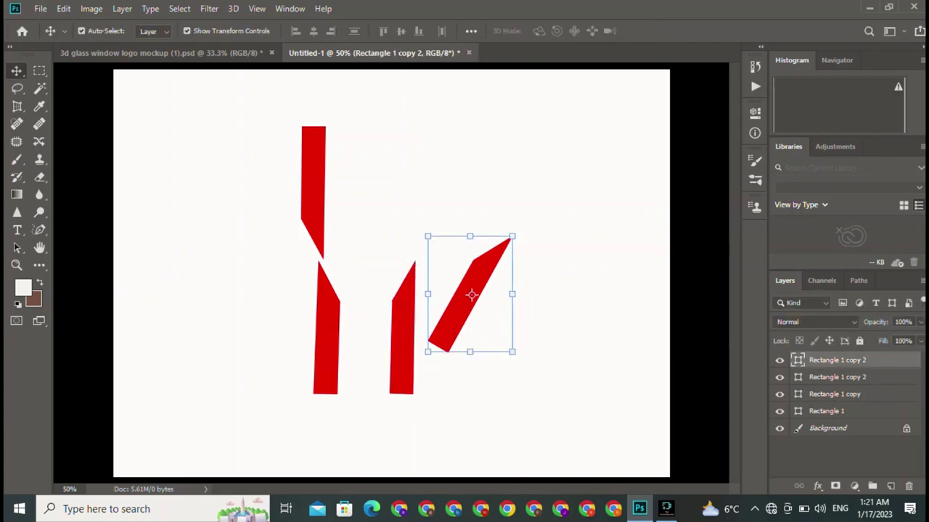
mouse_move(518, 232)
mouse_down()
mouse_move(403, 255)
mouse_move(441, 346)
mouse_move(510, 400)
mouse_up()
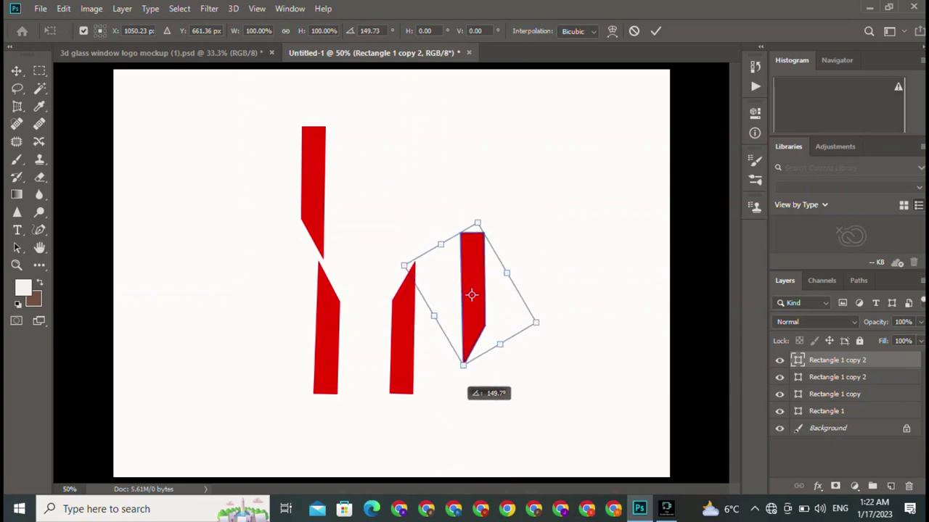
drag(456, 378, 468, 382)
drag(471, 295, 400, 194)
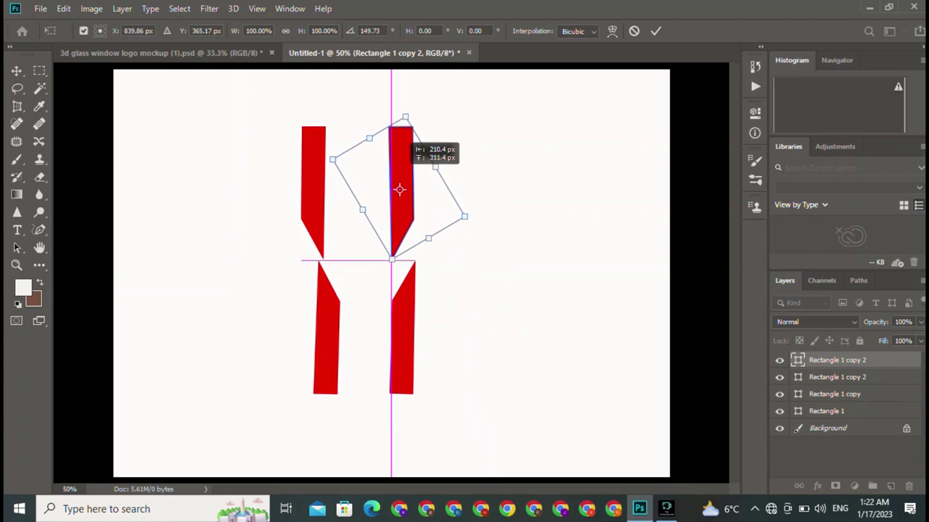
drag(399, 193, 397, 190)
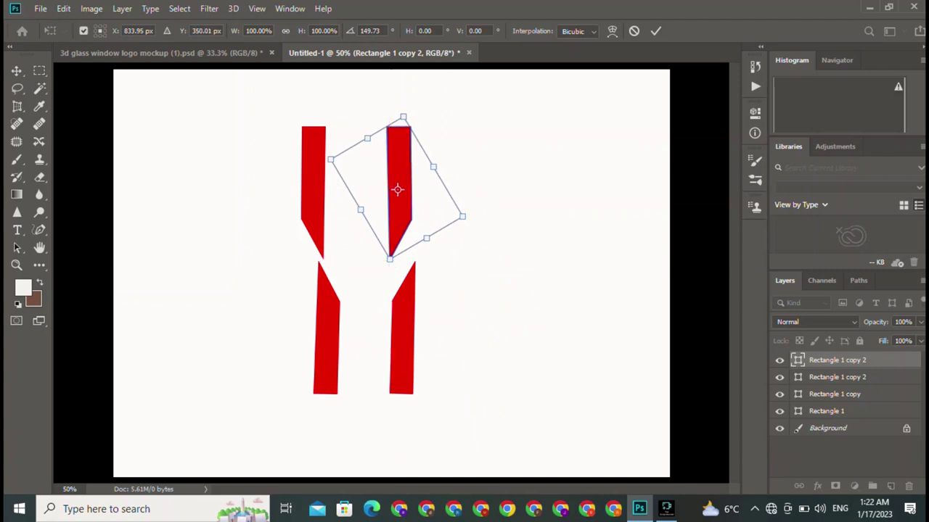
click(655, 30)
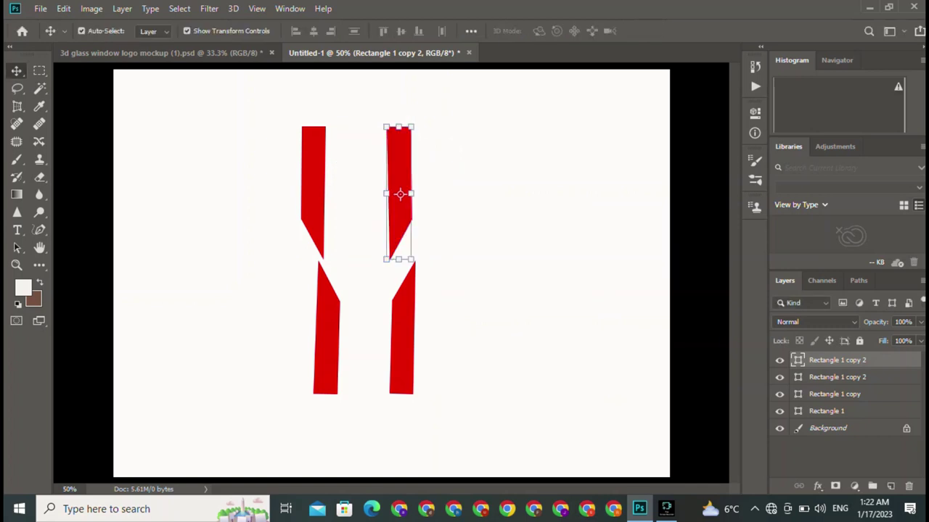
- Align the lower-right piece under its upper half and slightly shift and tilt the lower-left piece
click(835, 394)
mouse_move(416, 263)
mouse_down()
mouse_move(391, 263)
mouse_move(409, 263)
mouse_up()
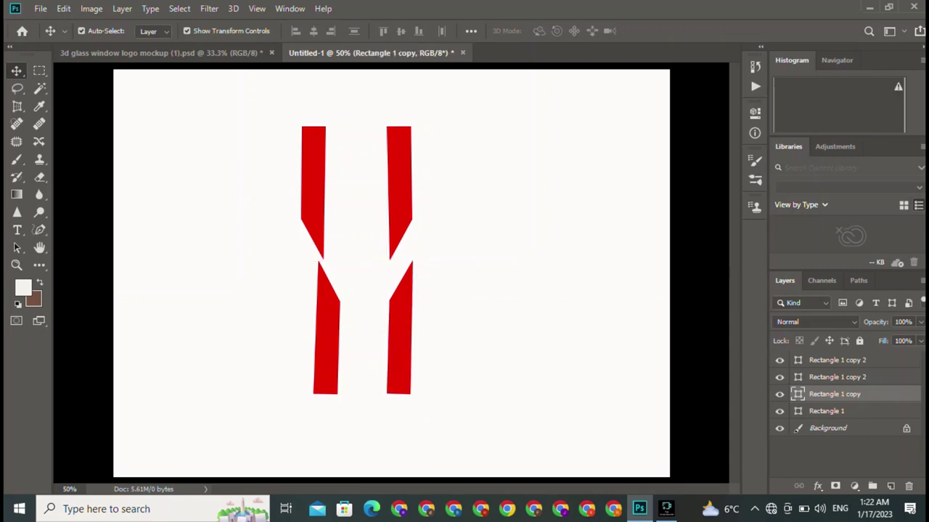
mouse_move(334, 280)
mouse_down()
mouse_move(300, 280)
mouse_move(314, 328)
mouse_up()
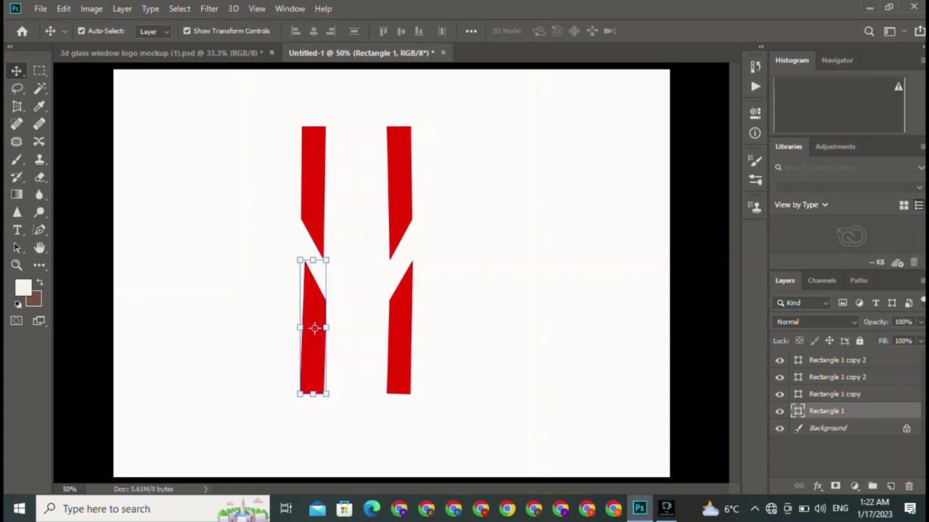
click(508, 326)
click(314, 327)
mouse_move(332, 250)
mouse_down()
mouse_move(339, 228)
mouse_move(344, 238)
mouse_up()
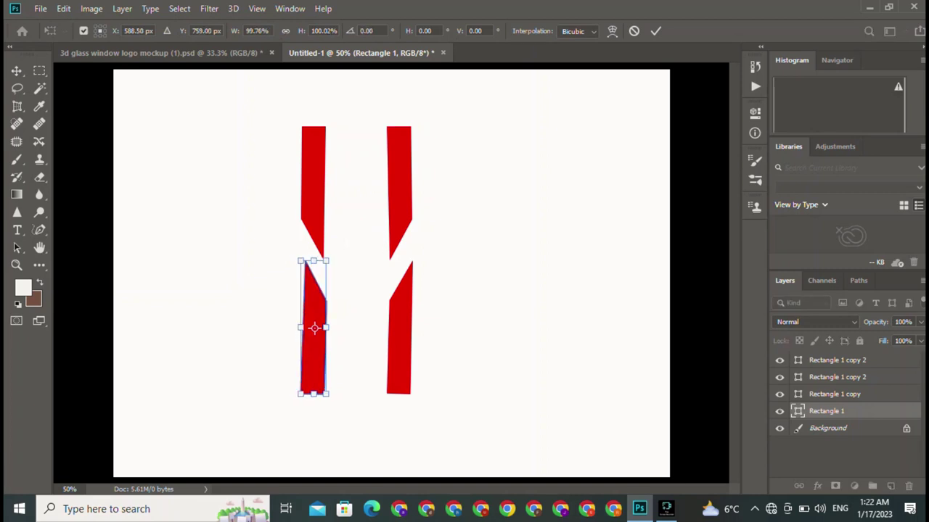
click(655, 30)
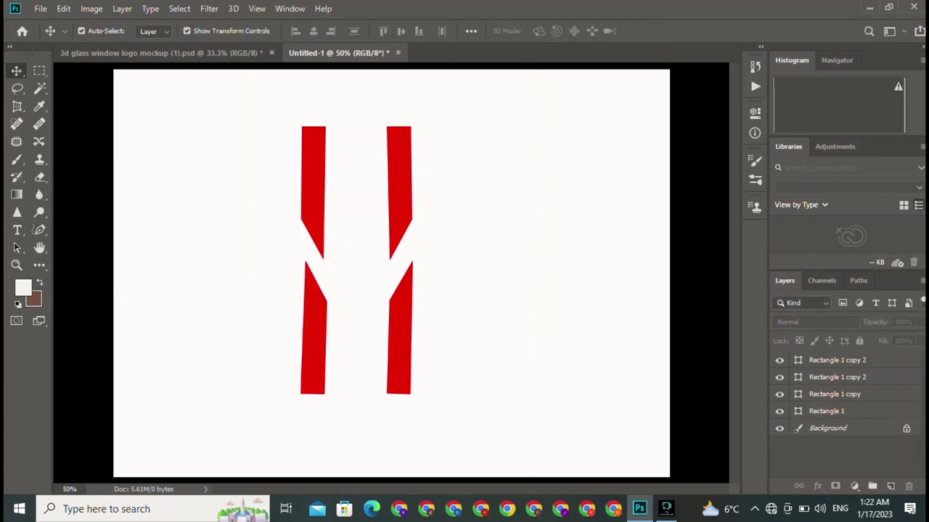
click(313, 328)
- Drag all four red pieces up and left so the column tops are level and aligned
click(841, 457)
drag(313, 192, 302, 156)
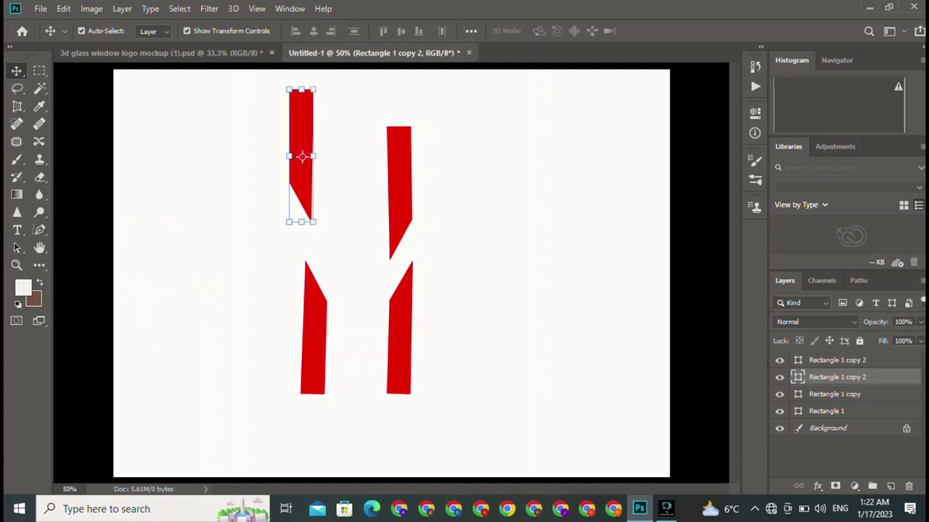
drag(325, 277, 312, 265)
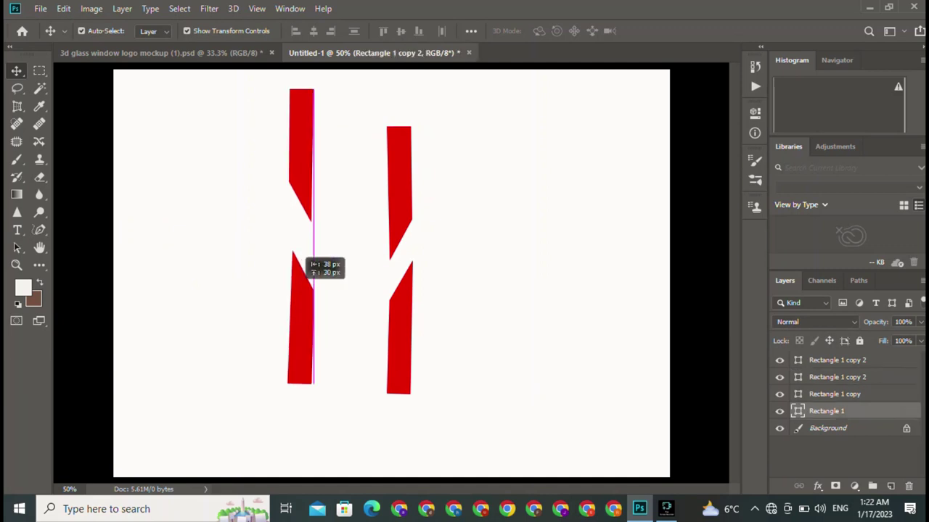
drag(402, 195, 389, 157)
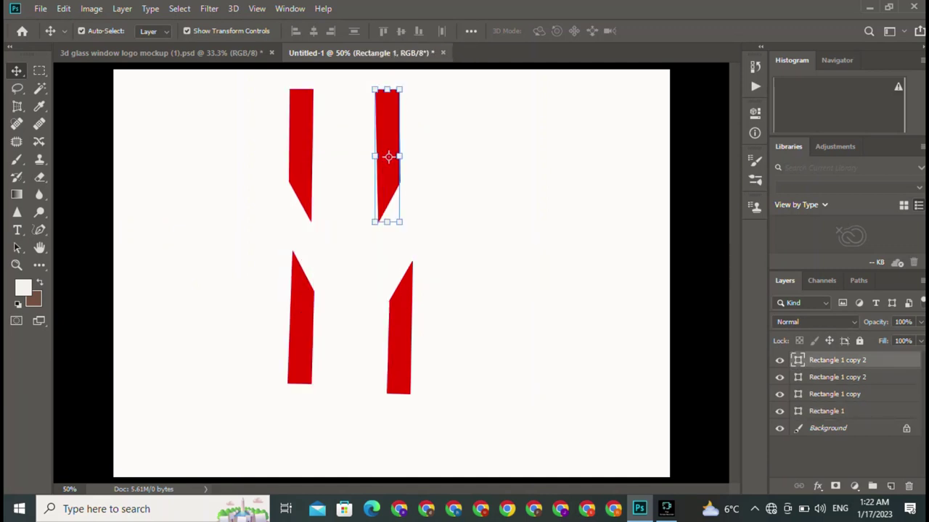
mouse_move(412, 291)
mouse_down()
mouse_move(403, 282)
mouse_move(404, 290)
mouse_up()
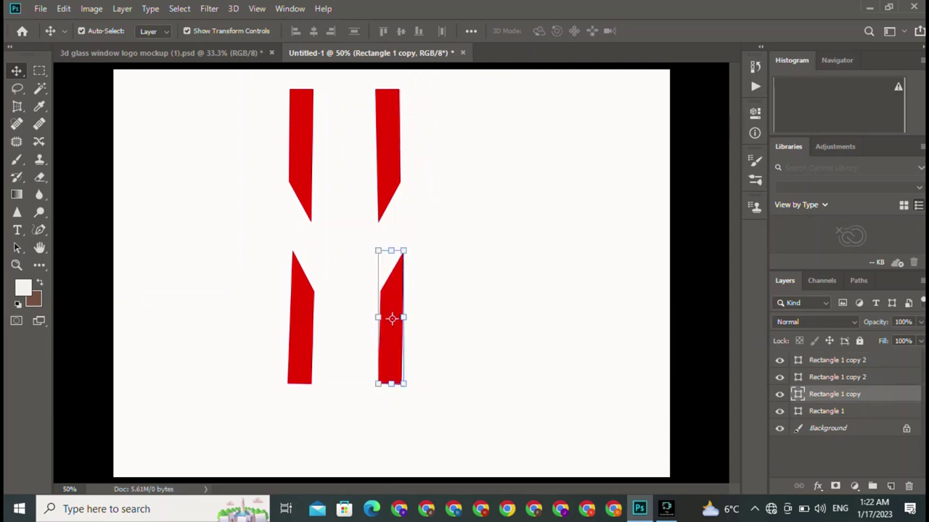
click(842, 453)
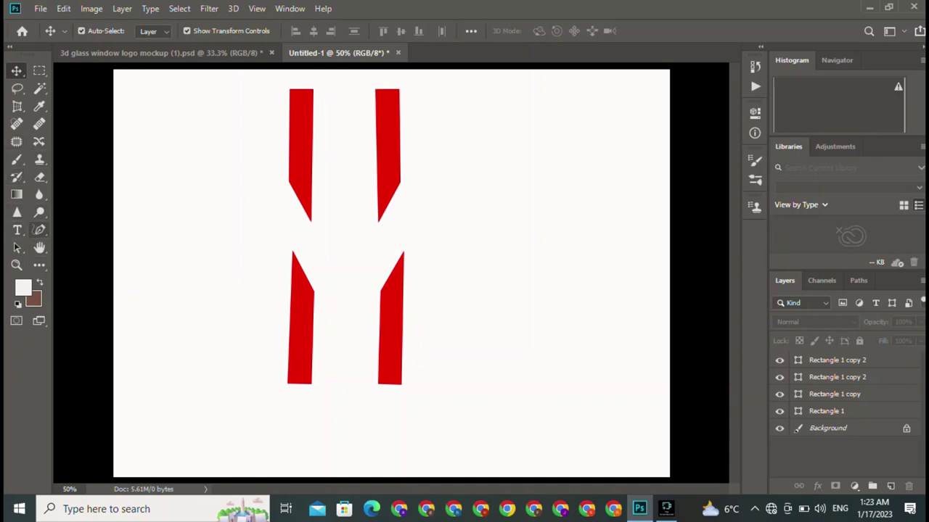
- Draw a thin diagonal line shape with the Pen Tool between the two red columns
click(40, 230)
click(93, 230)
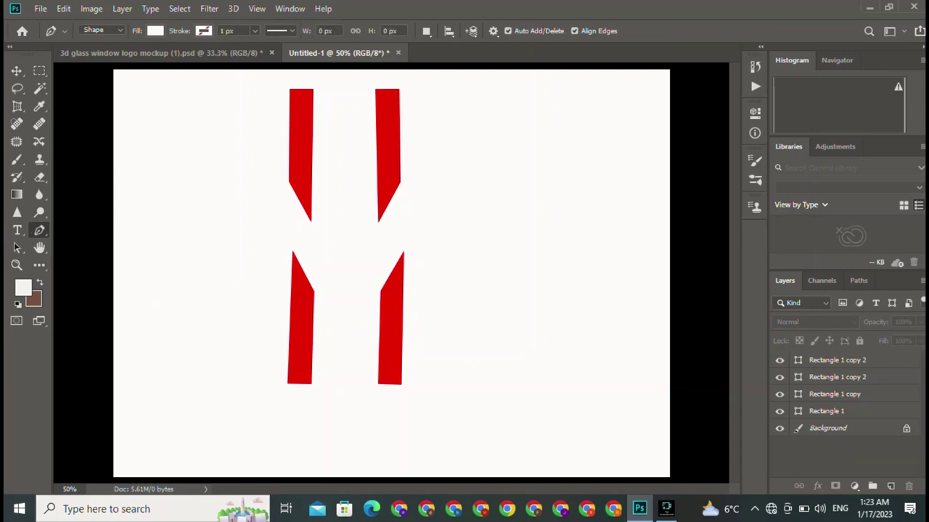
click(400, 212)
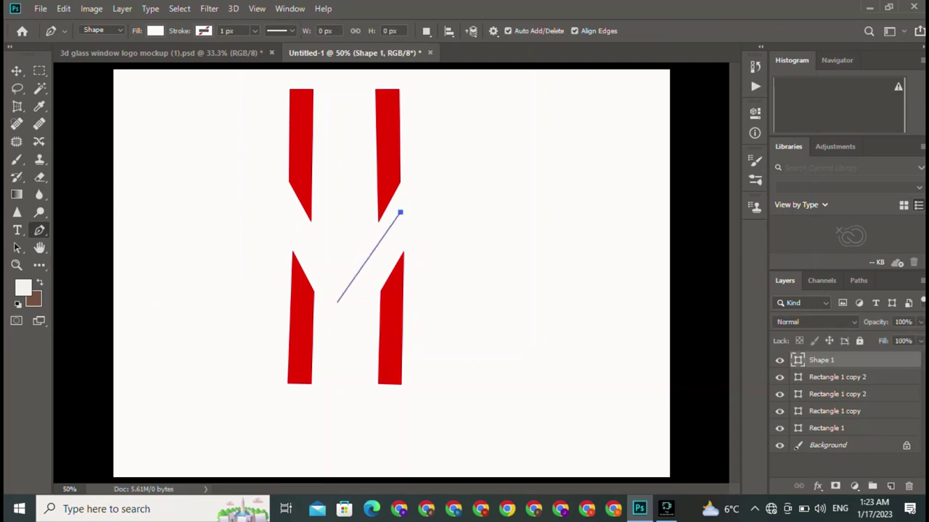
click(335, 310)
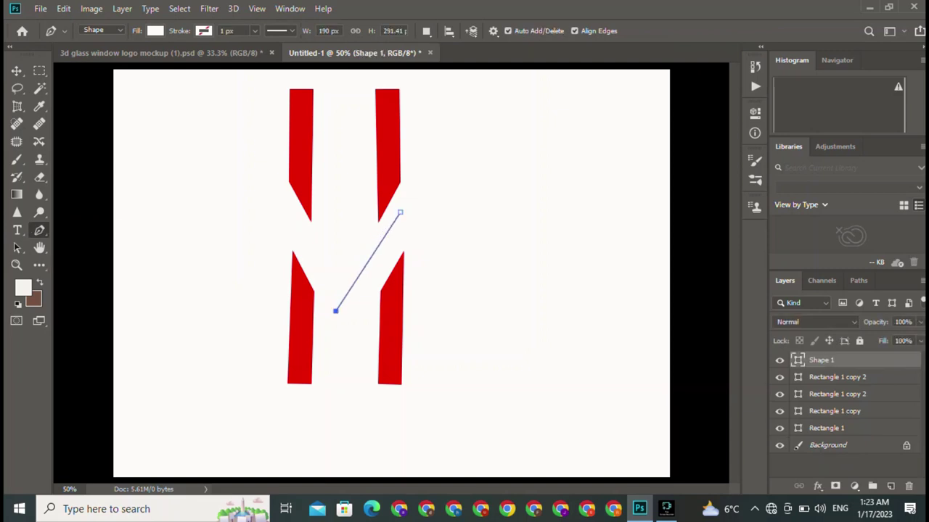
click(339, 314)
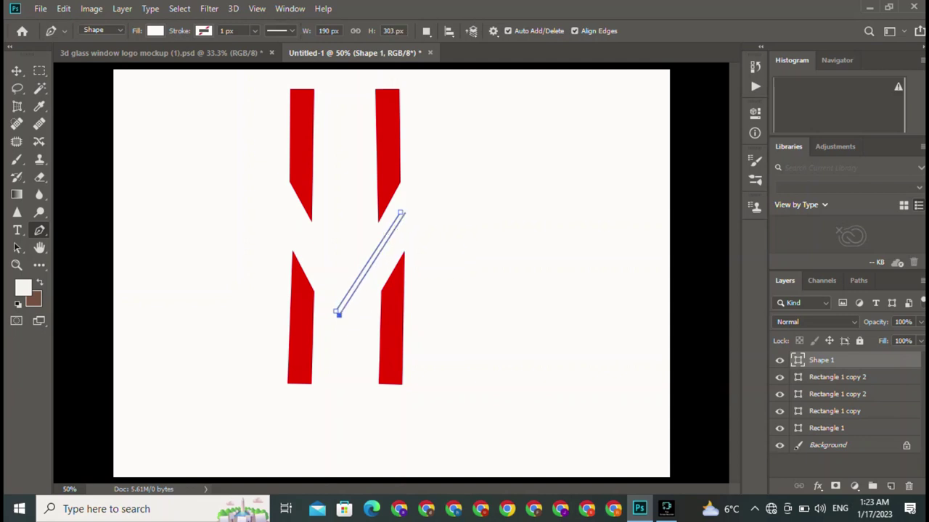
click(404, 213)
click(338, 314)
- Fill the new line shape with black and switch to the Move tool
click(155, 31)
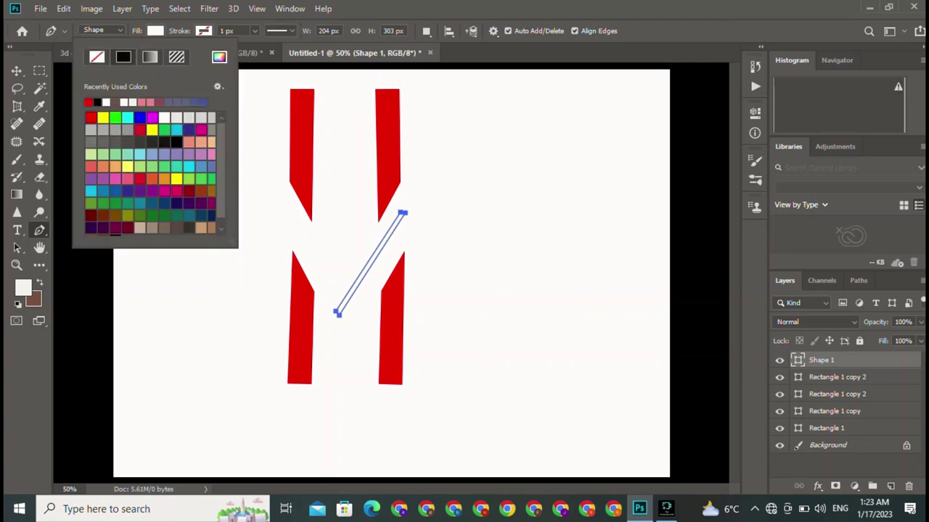
click(123, 57)
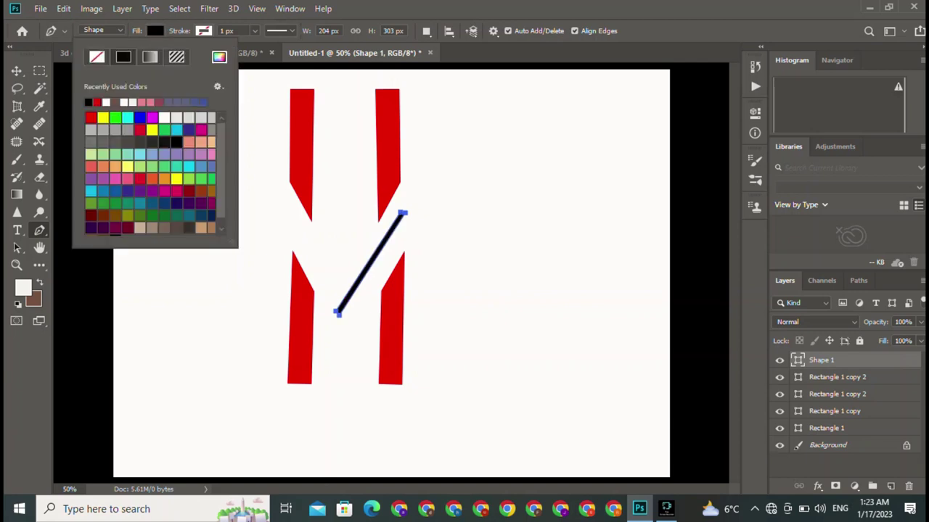
click(16, 70)
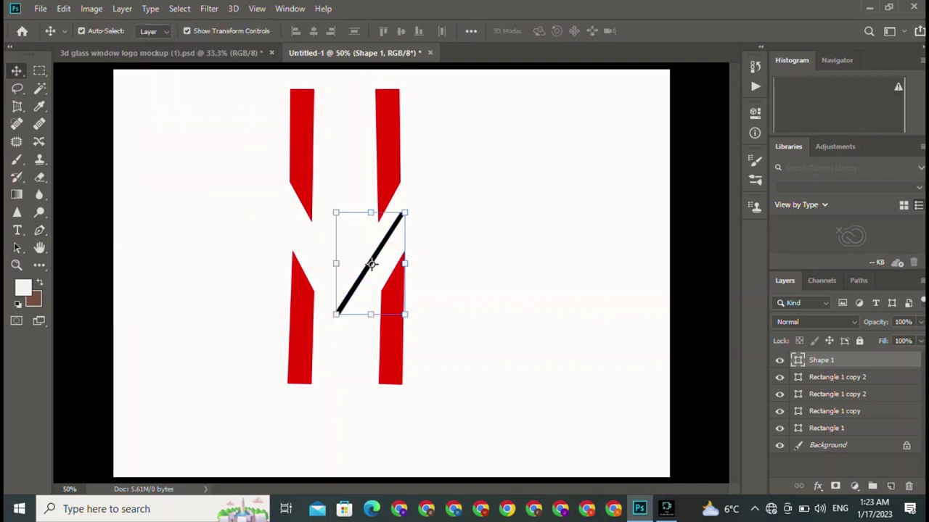
- Nudge the black line slightly and duplicate it to the right as Shape 1 copy
drag(371, 264, 366, 267)
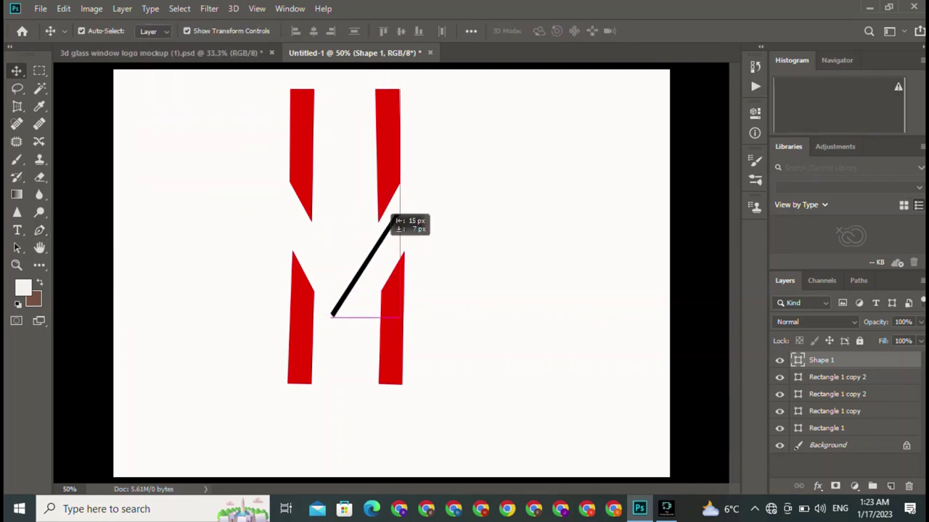
right_click(367, 267)
key(Escape)
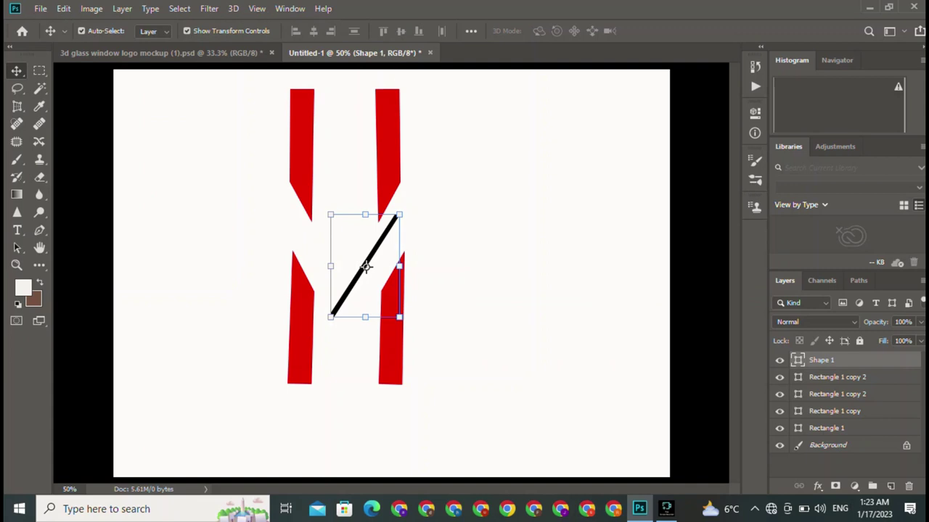
drag(367, 267, 439, 266)
right_click(439, 266)
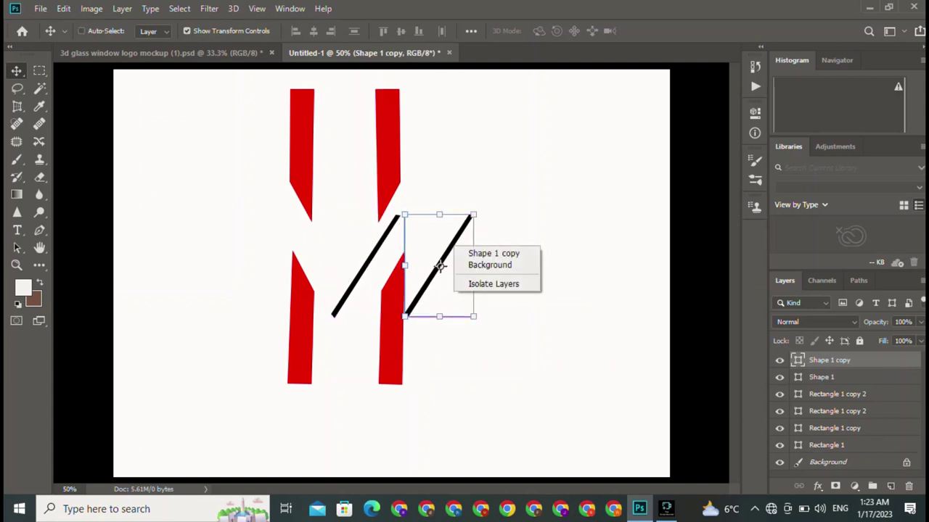
key(Escape)
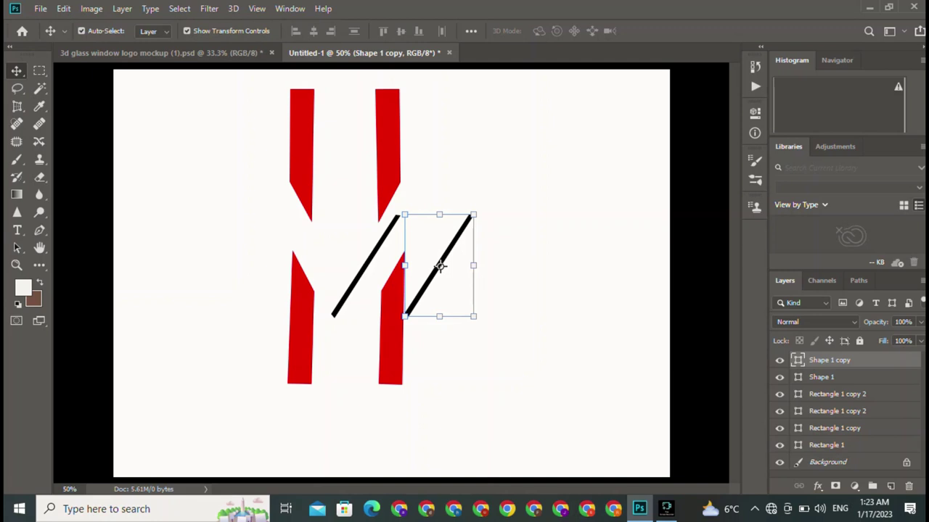
- Flip the copied line vertically and move it to meet the original at the top
key(ctrl+t)
right_click(440, 266)
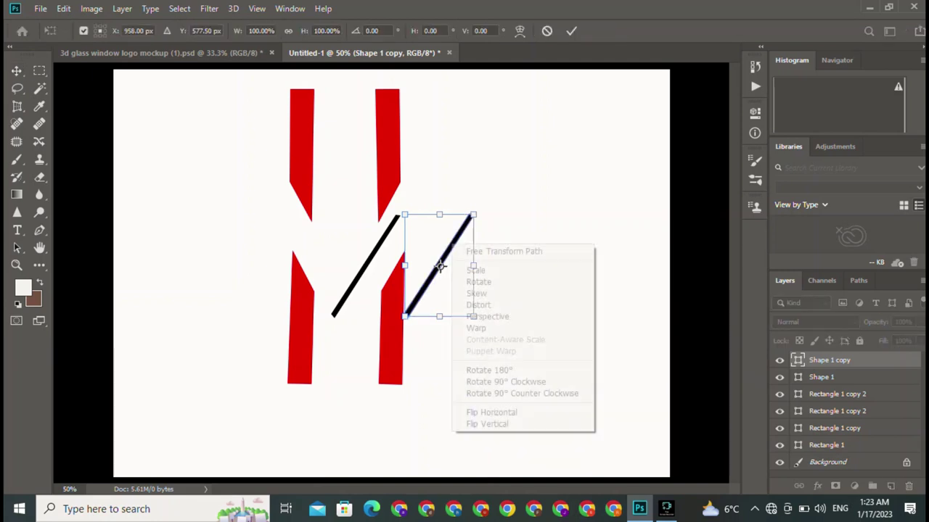
click(488, 424)
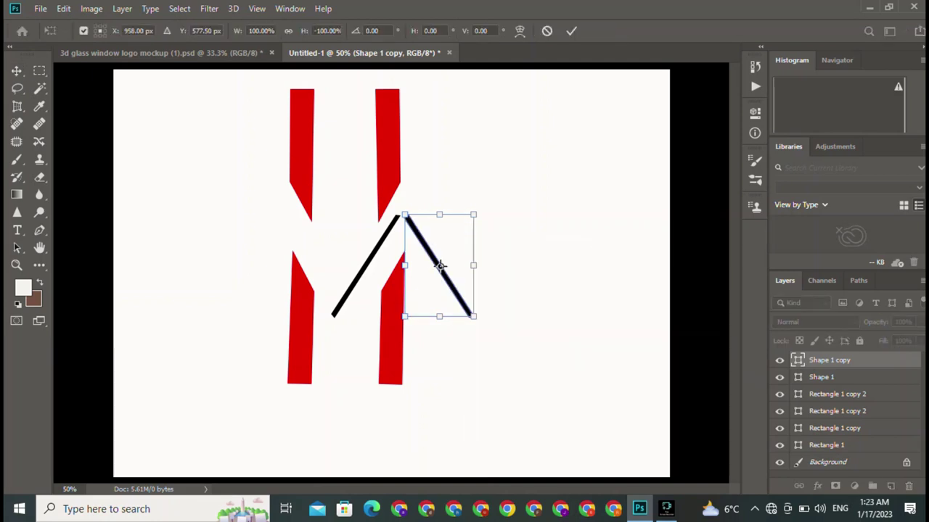
key(Return)
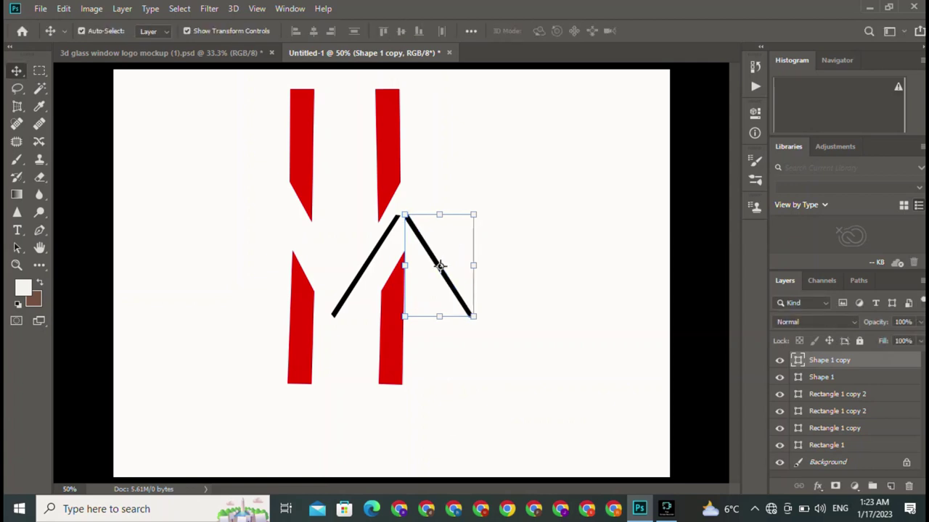
drag(431, 223, 401, 216)
shift+click(366, 267)
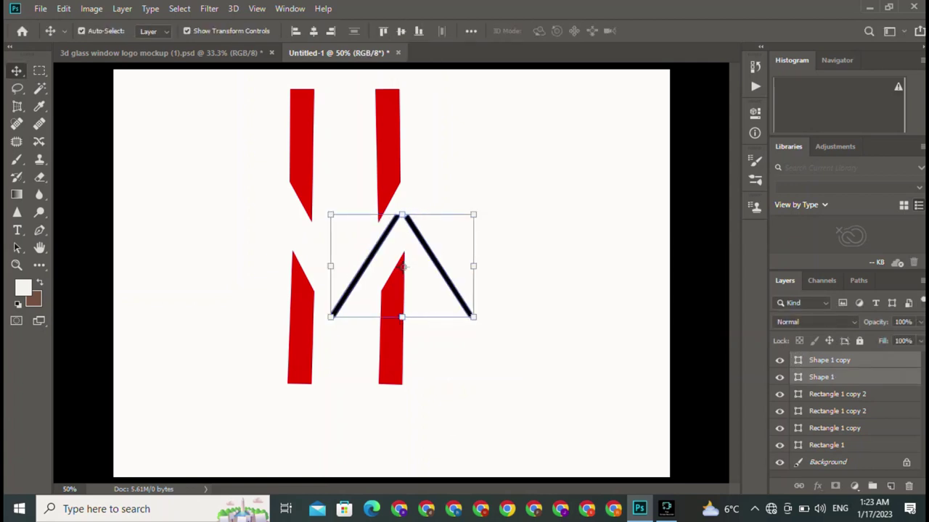
key(ctrl+alt+a)
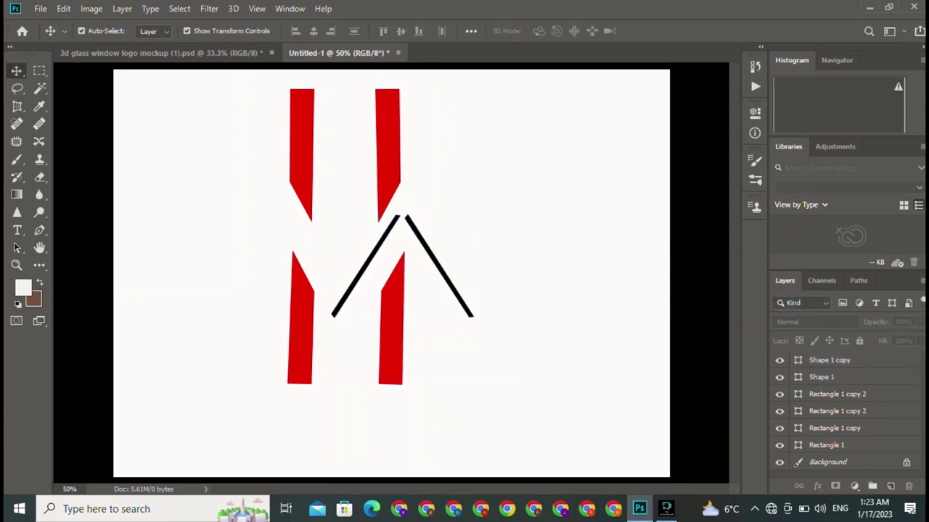
- Slide the flipped line left and down to cross the other, then move the top-left red bar inward
drag(436, 254, 332, 254)
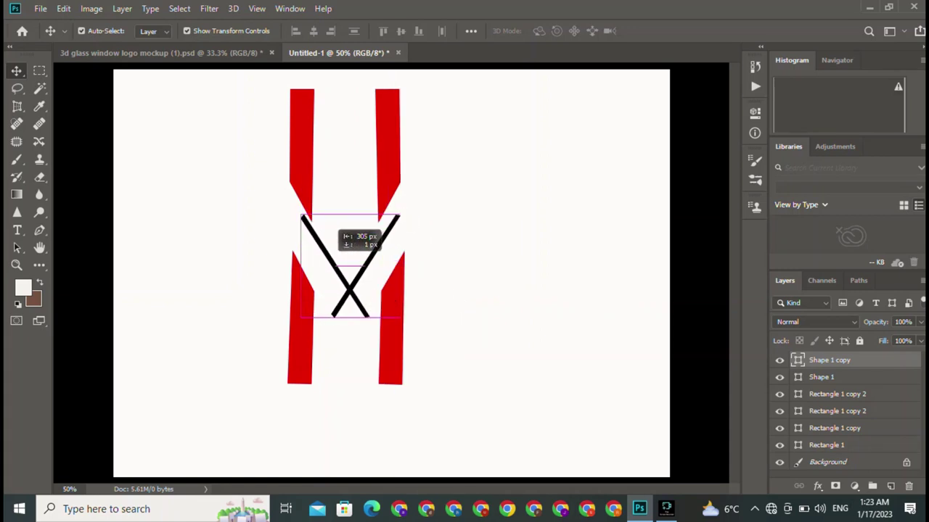
drag(333, 254, 332, 277)
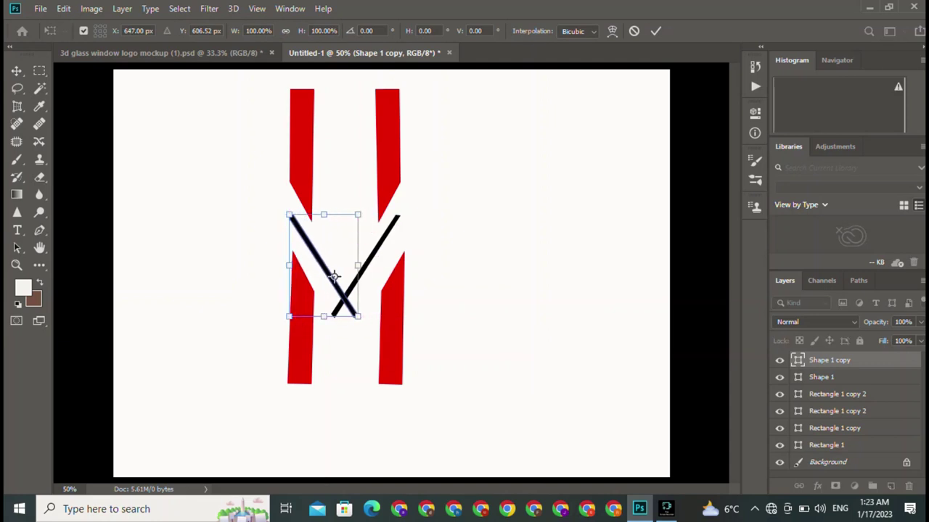
key(Return)
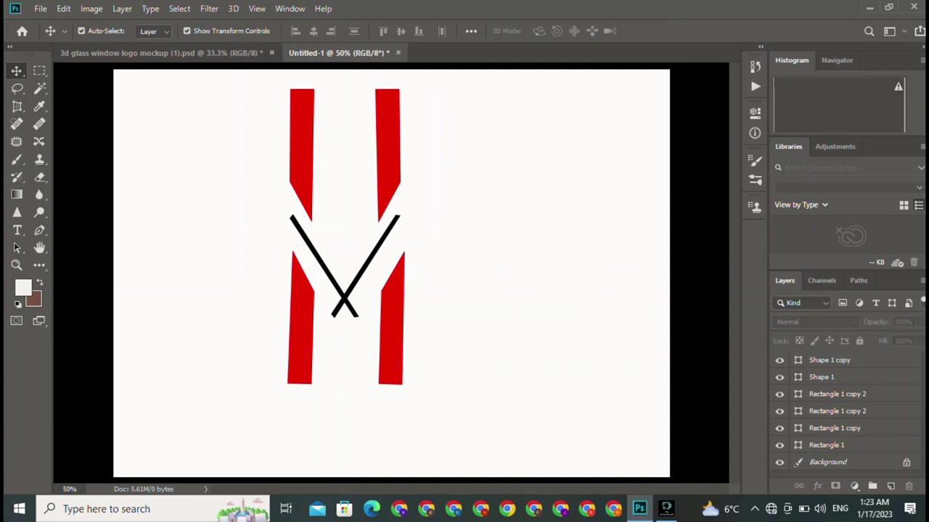
drag(302, 157, 325, 184)
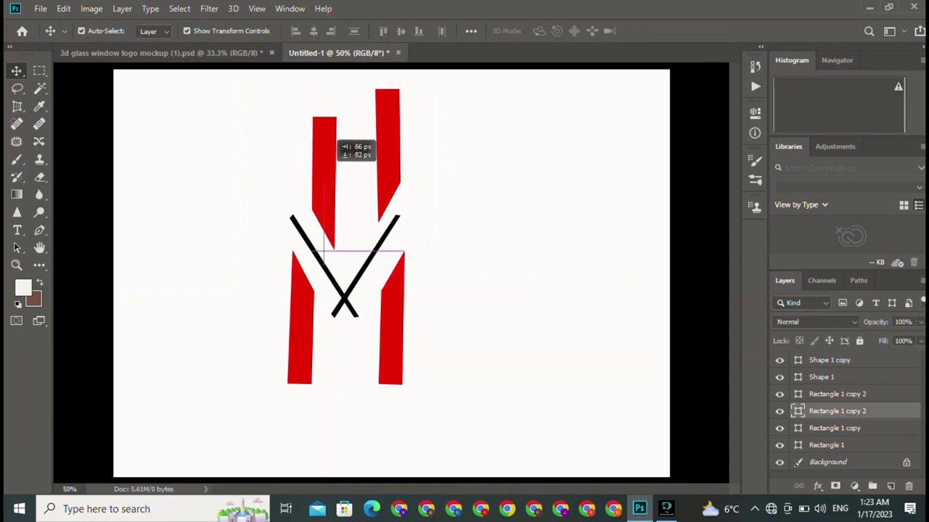
- Pull the top-right and both bottom red bars inward, align the top-left bar, and shift the backslash line
drag(387, 154, 368, 198)
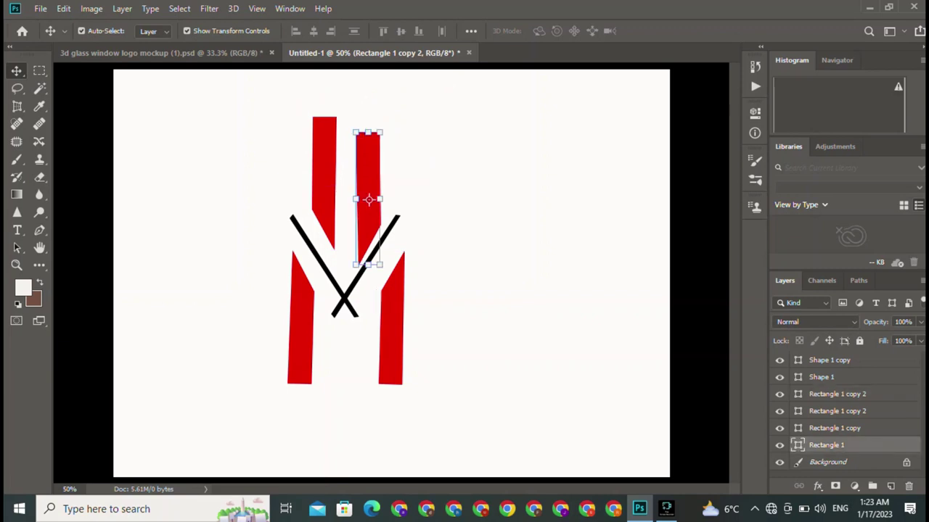
drag(302, 320, 313, 320)
drag(392, 319, 379, 319)
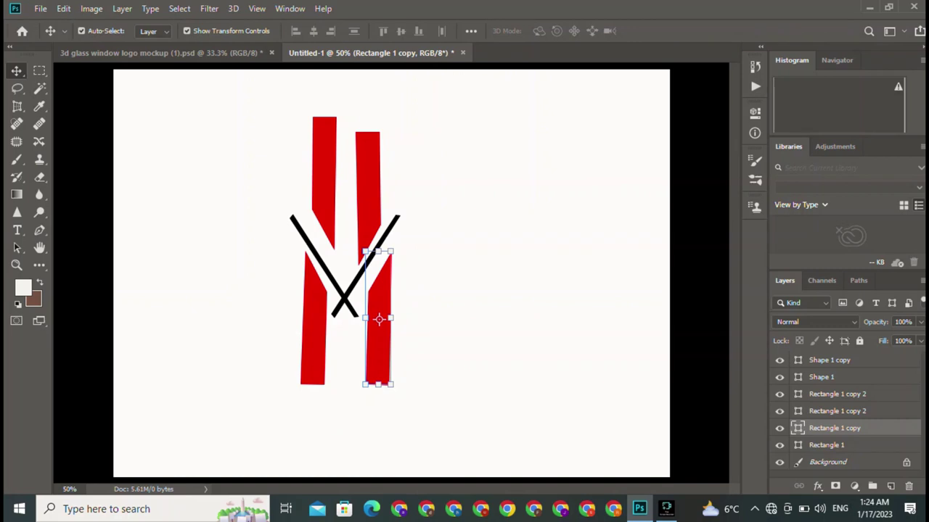
drag(337, 126, 341, 143)
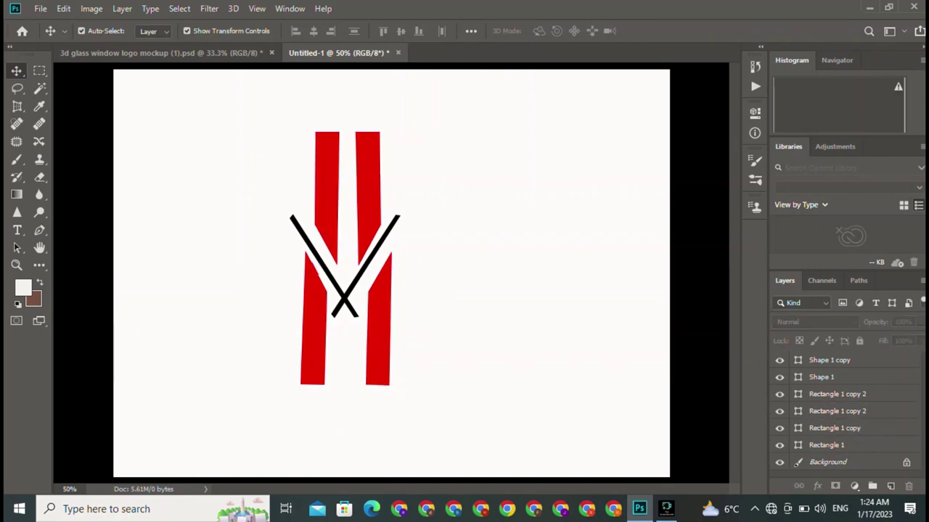
drag(358, 278, 374, 294)
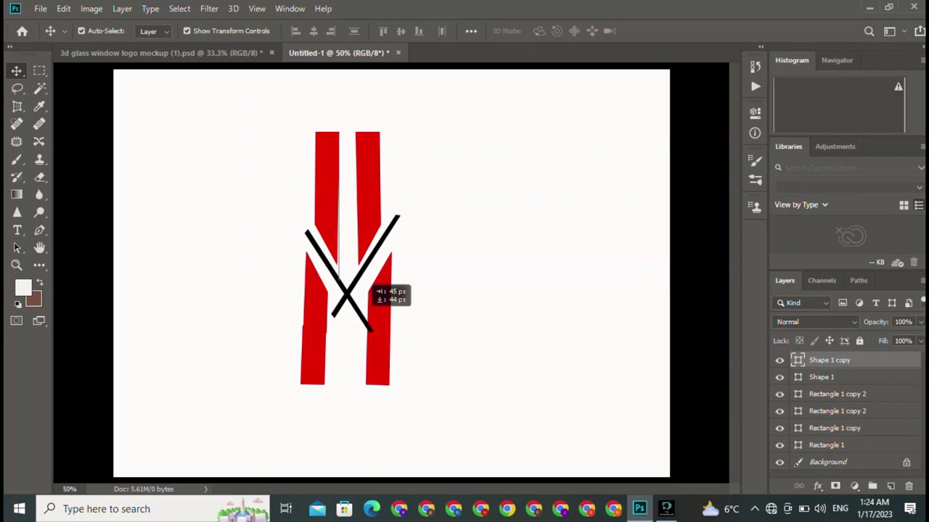
- Fine-tune the positions of both black lines, nudging the forward-slanting one down and left
drag(374, 294, 366, 290)
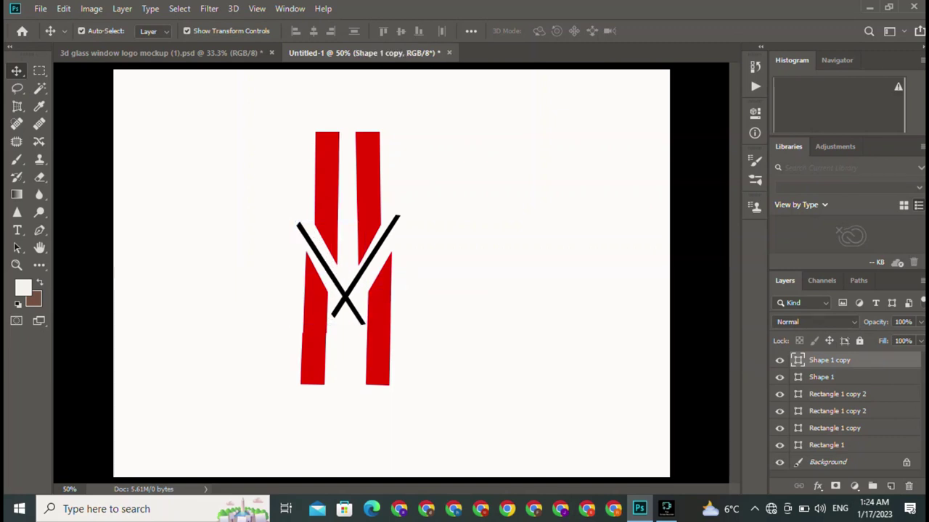
click(821, 377)
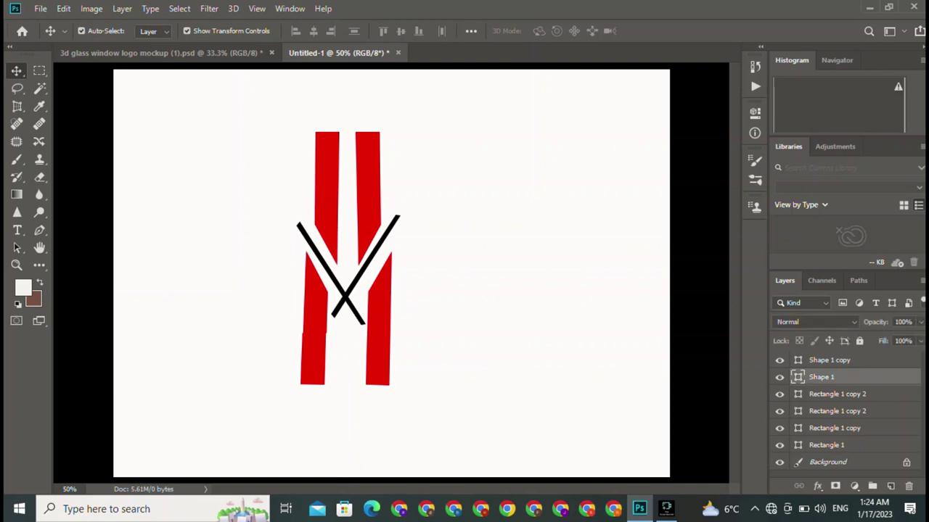
drag(358, 288, 354, 295)
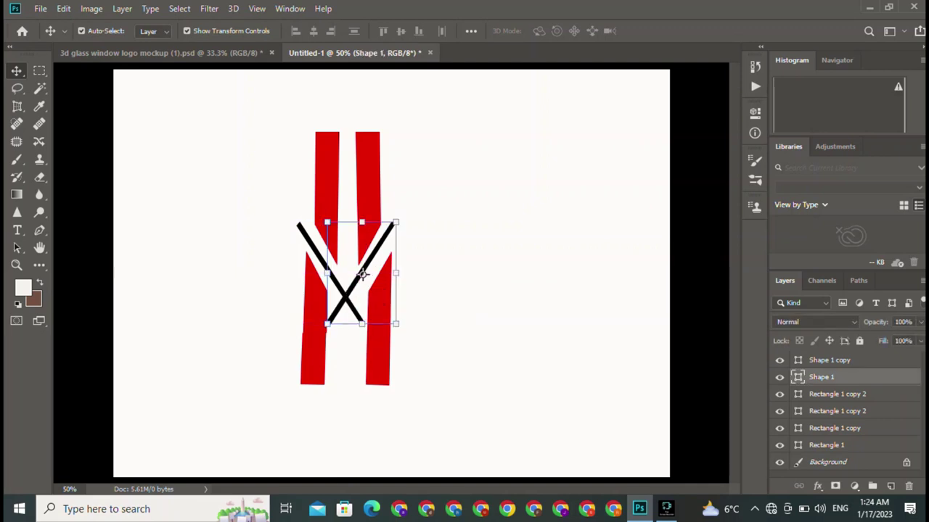
- Tilt the lower-left red bar about 4° and raise the upper-left red bar
click(313, 318)
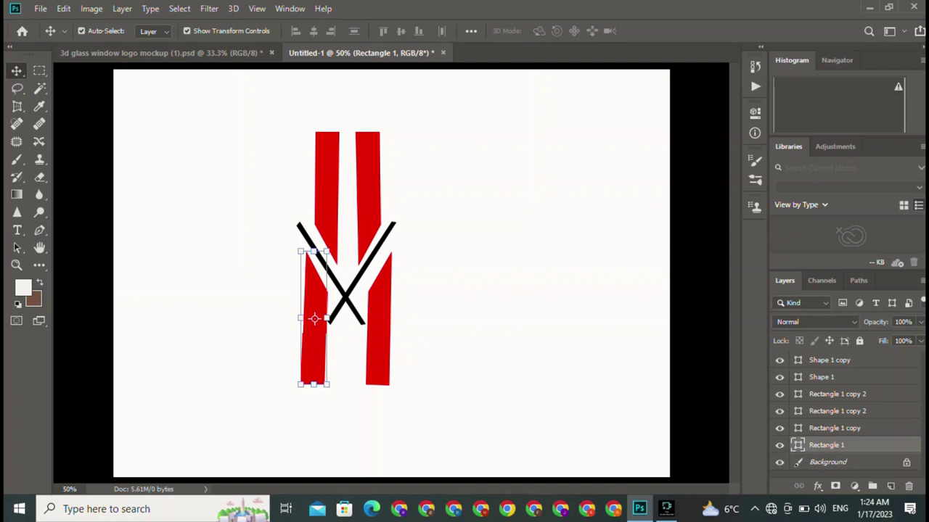
mouse_move(341, 231)
mouse_down()
mouse_move(351, 234)
mouse_move(341, 231)
mouse_up()
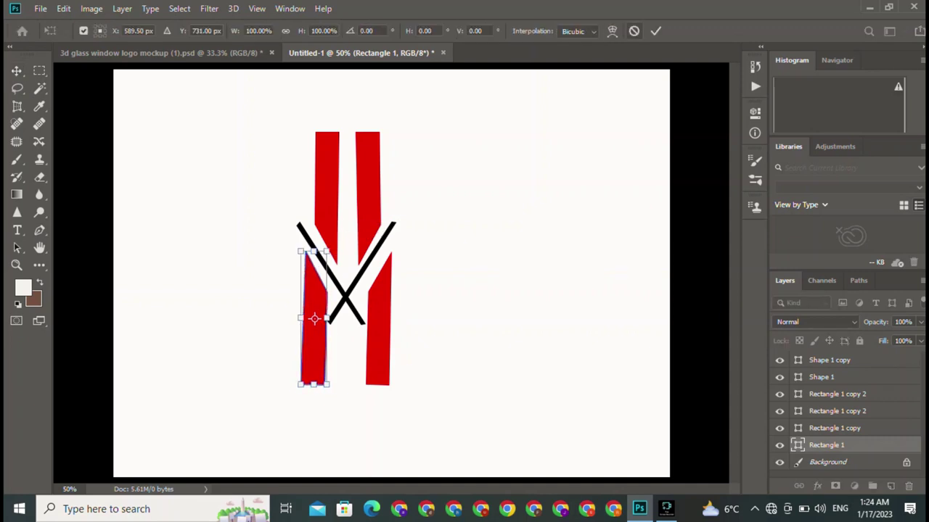
click(655, 30)
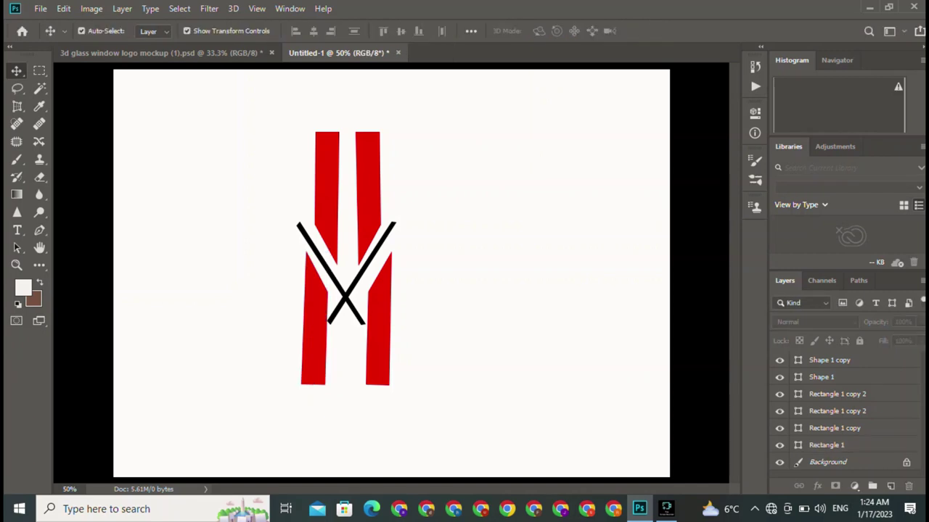
click(314, 318)
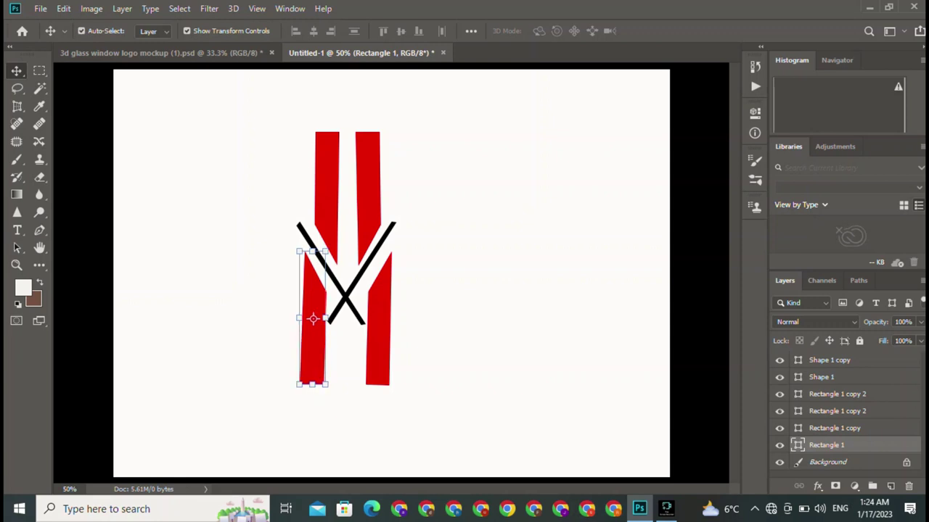
click(218, 319)
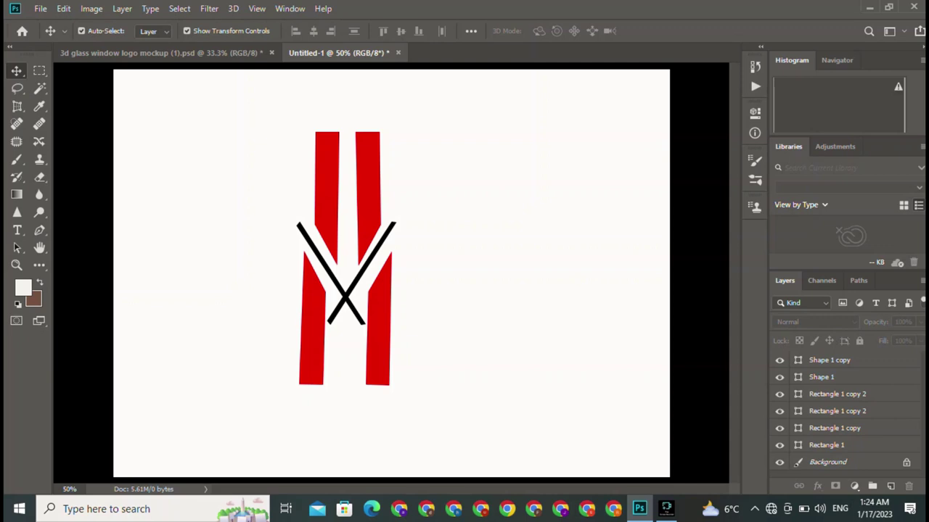
mouse_move(335, 133)
mouse_down()
mouse_move(328, 123)
mouse_move(336, 115)
mouse_up()
- Tilt the upper-left bar about -1.6° and the upper-right about 1.3°, raising both to level
key(ctrl+t)
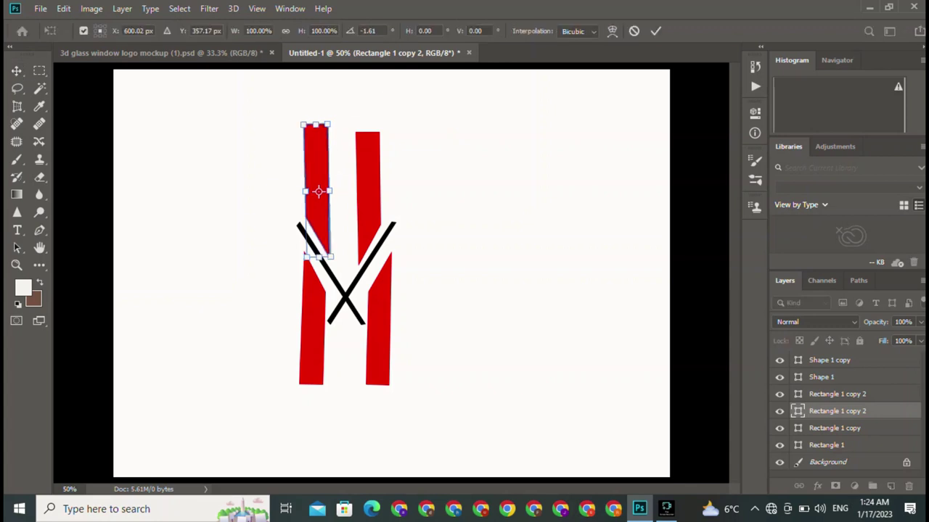
click(655, 30)
click(837, 394)
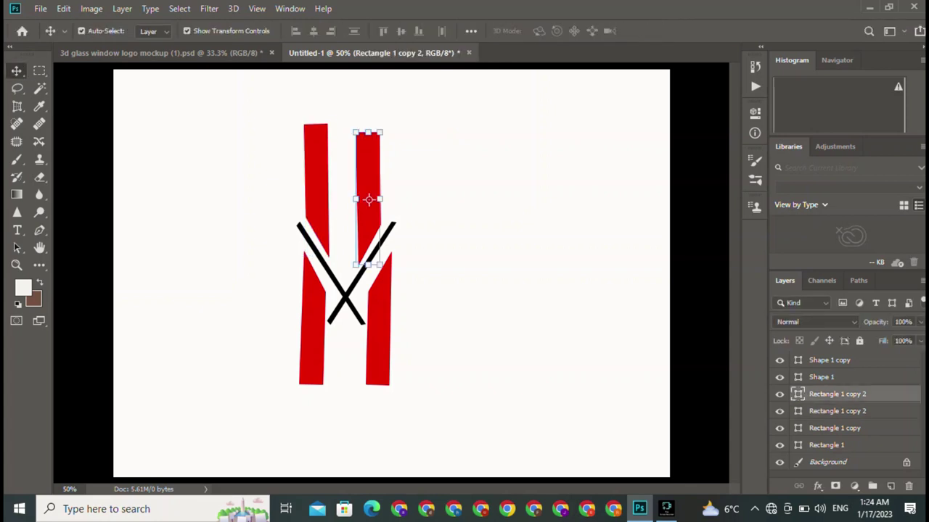
key(ctrl+t)
drag(388, 119, 395, 112)
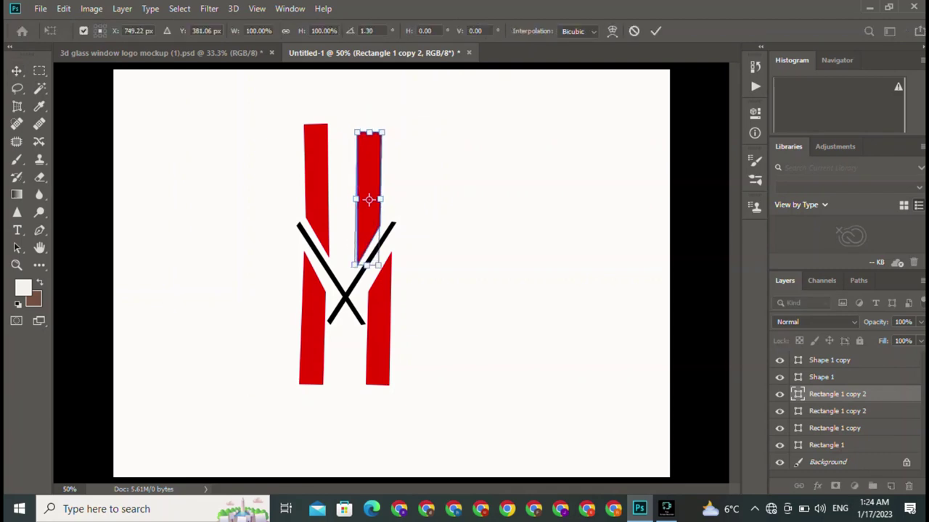
drag(377, 139, 392, 123)
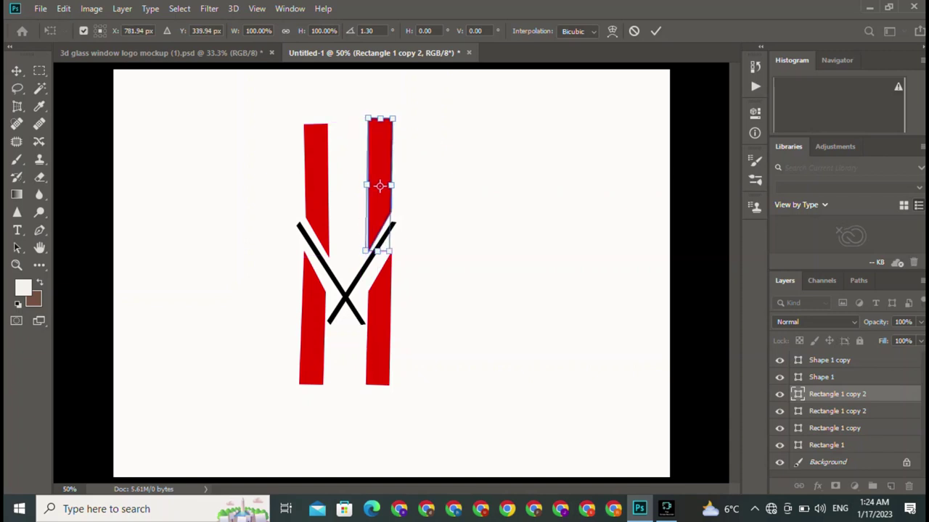
key(Return)
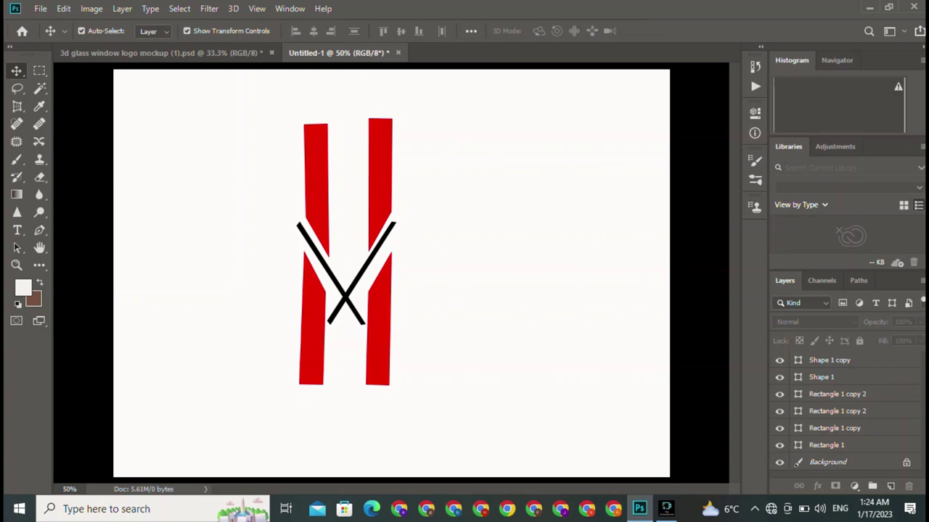
drag(323, 121, 324, 117)
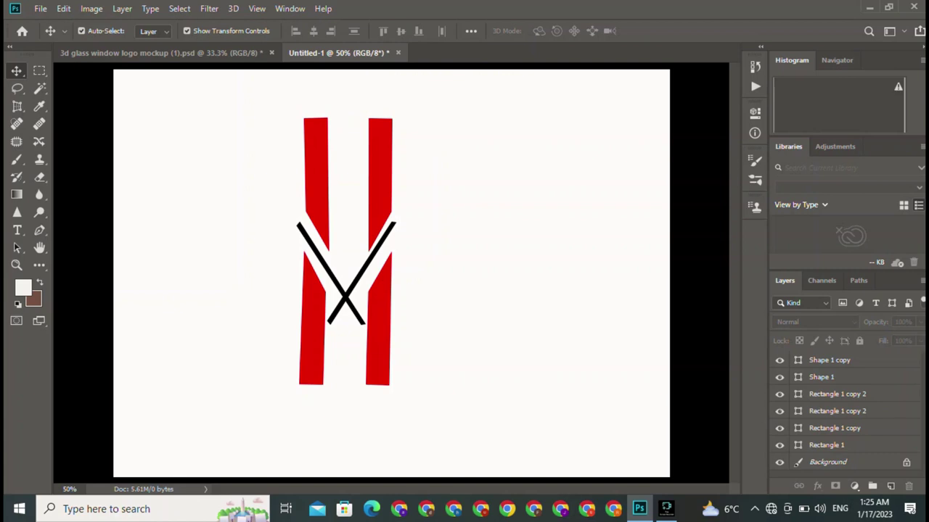
- Rotate the forward-slanting black line (Shape 1) about 1.71° with Free Transform
click(363, 275)
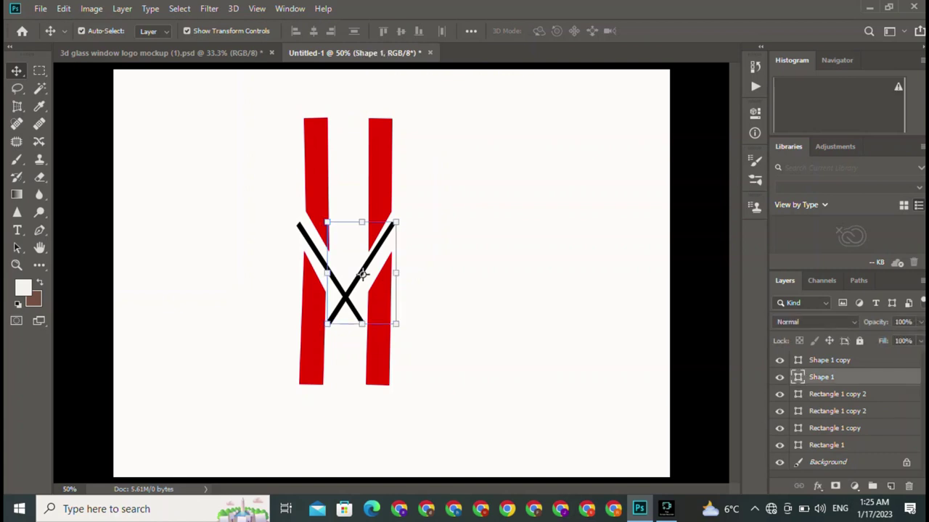
key(ctrl+t)
drag(408, 212, 411, 217)
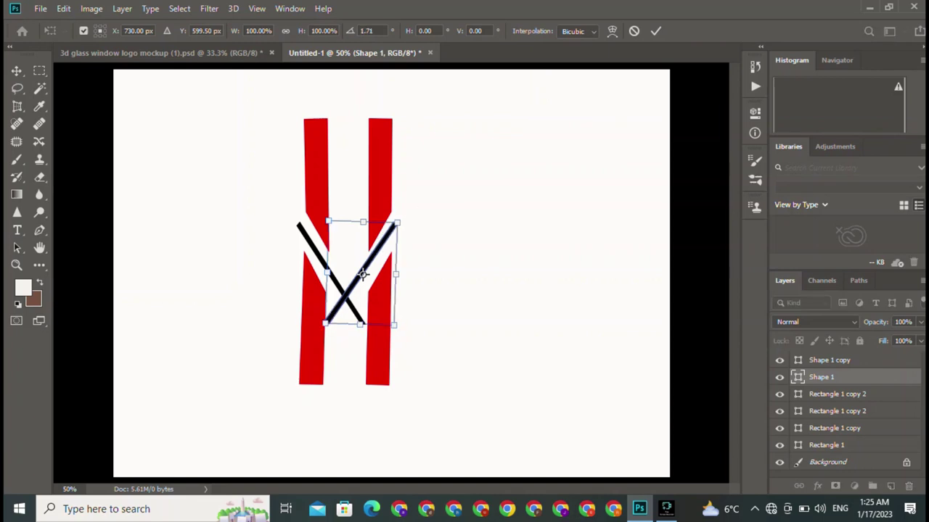
key(Return)
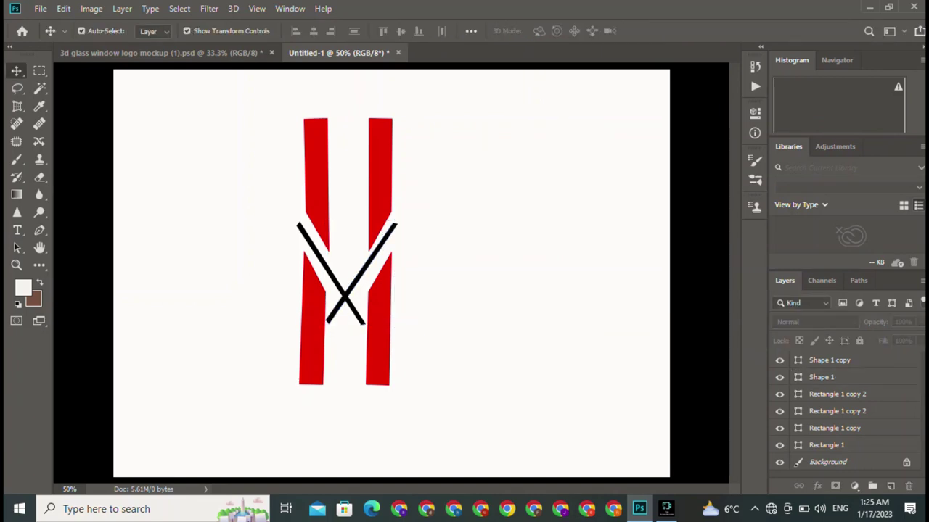